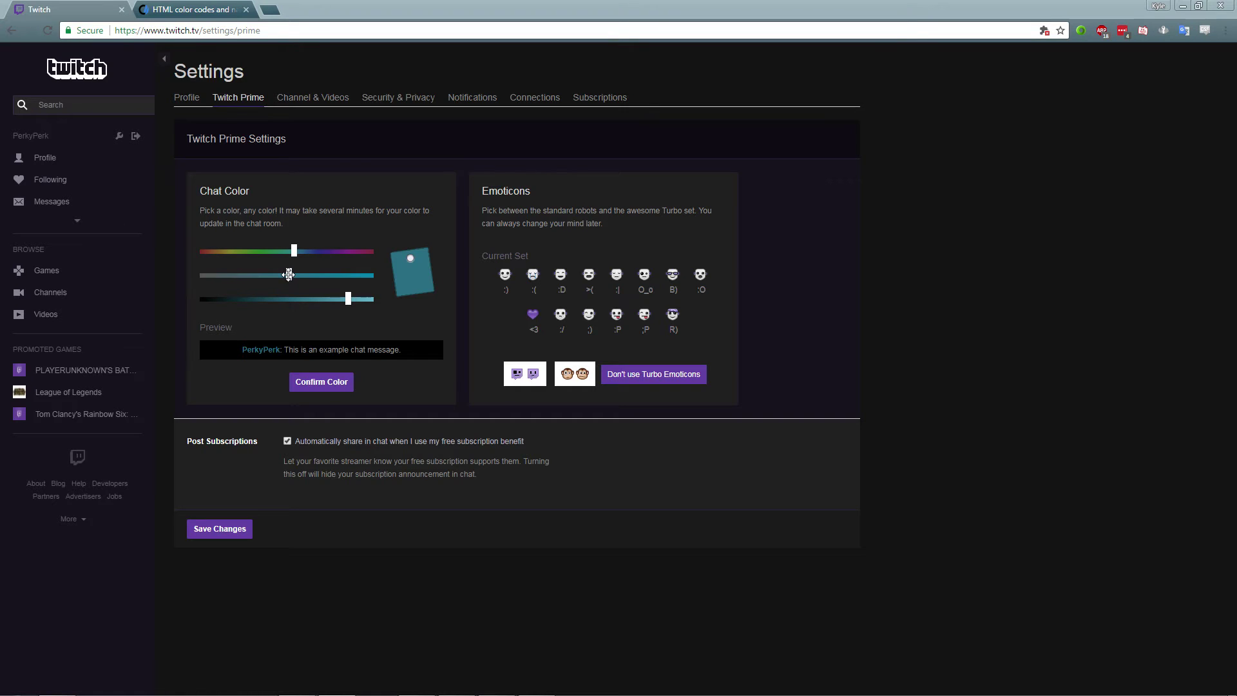
Step: Set the chat colour picker to white with zero saturation and full brightness, and confirm it
left_click_drag(288, 275, 219, 275)
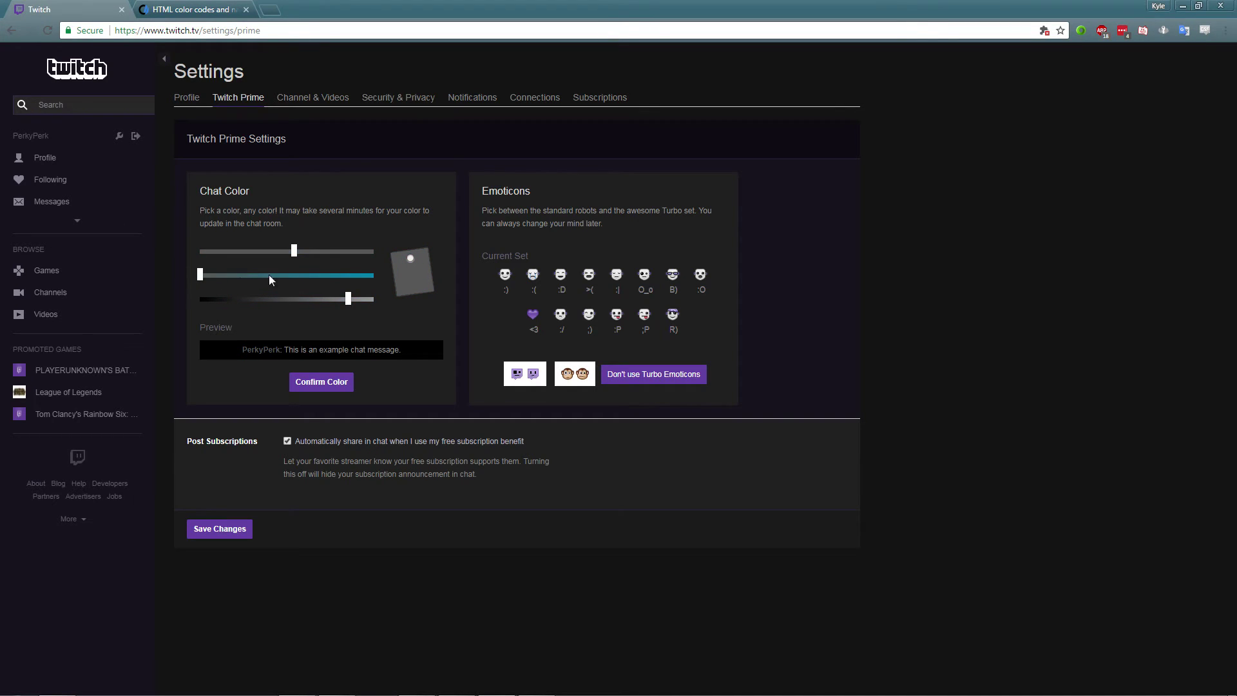
left_click_drag(294, 253, 200, 252)
left_click_drag(353, 301, 400, 287)
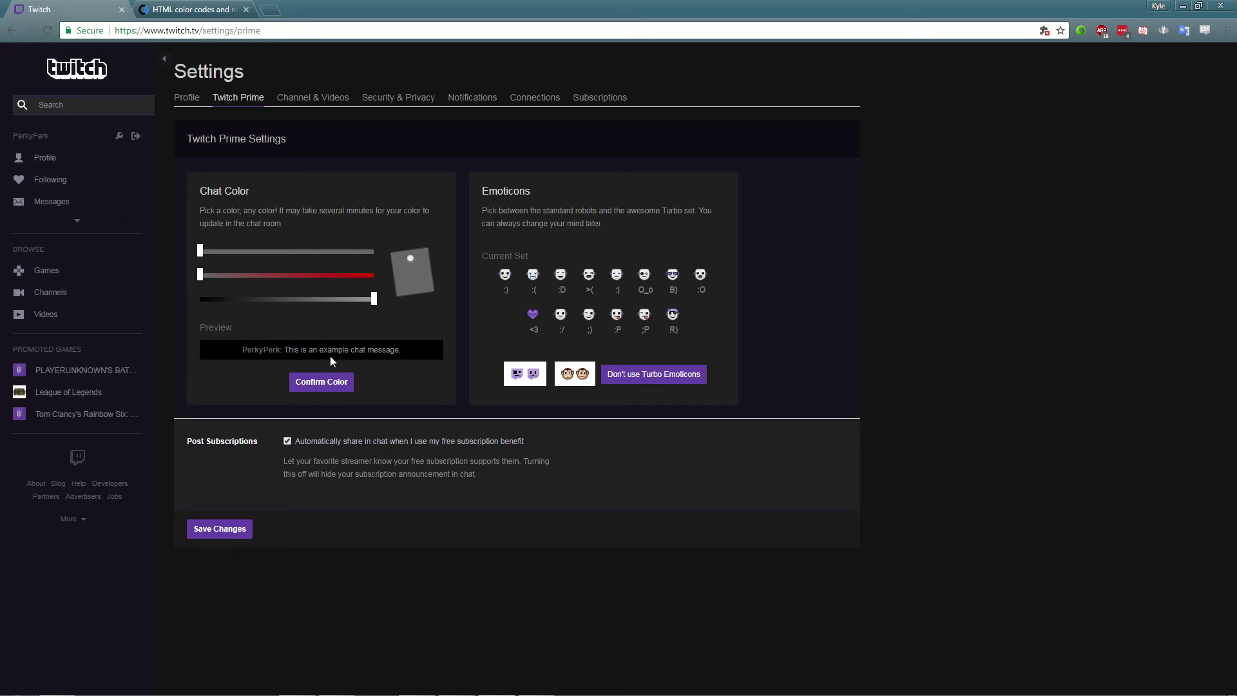
left_click(322, 383)
mouse_move(201, 250)
left_mouse_down()
mouse_move(311, 251)
mouse_move(200, 252)
left_mouse_up()
left_click(221, 6)
scroll(269, 245, "down", 4)
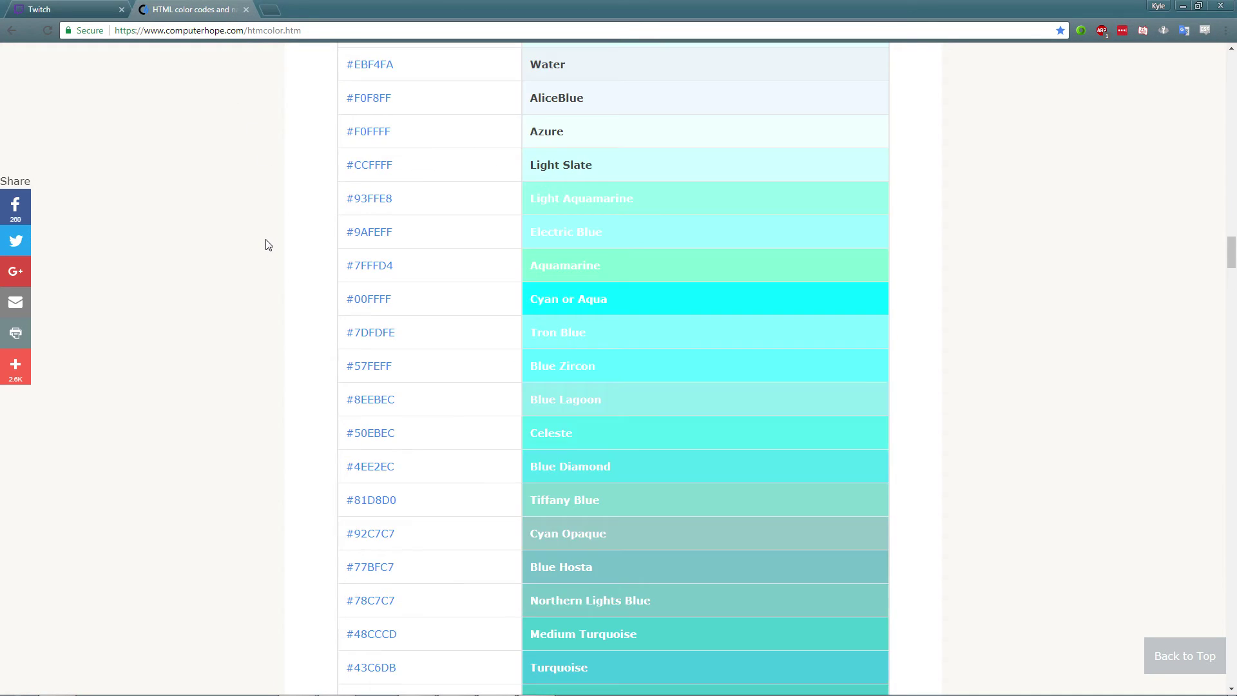
scroll(269, 240, "up", 6)
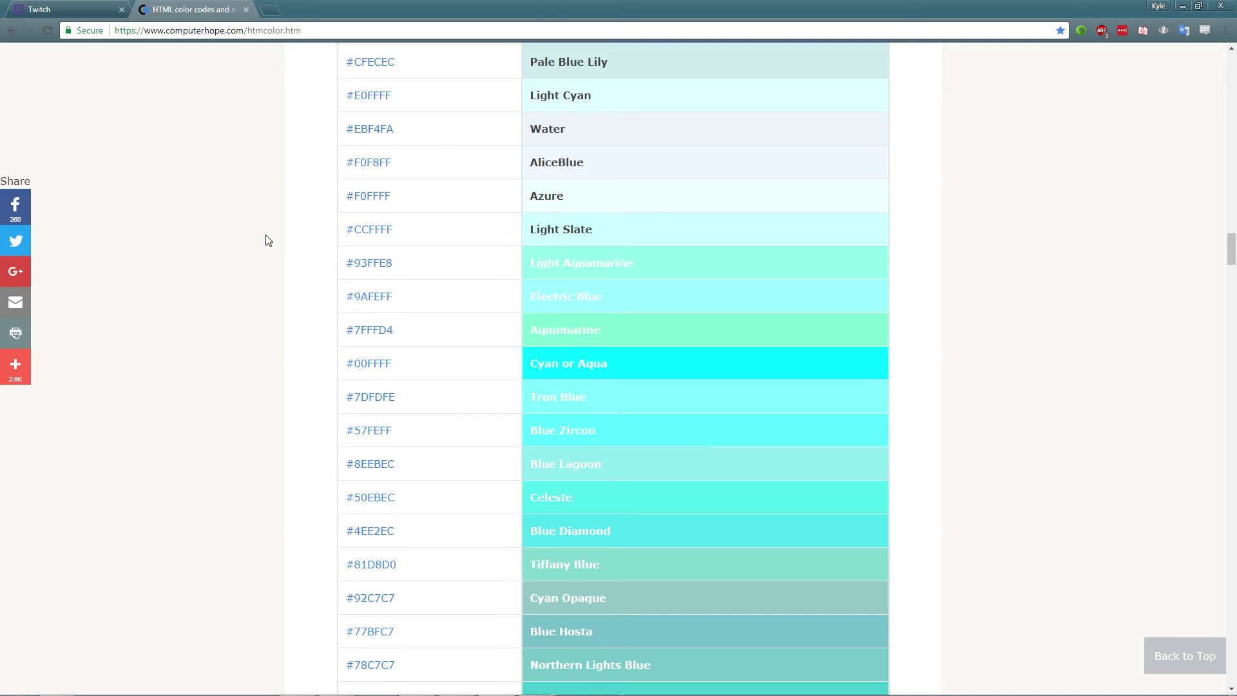
left_click_drag(404, 260, 346, 256)
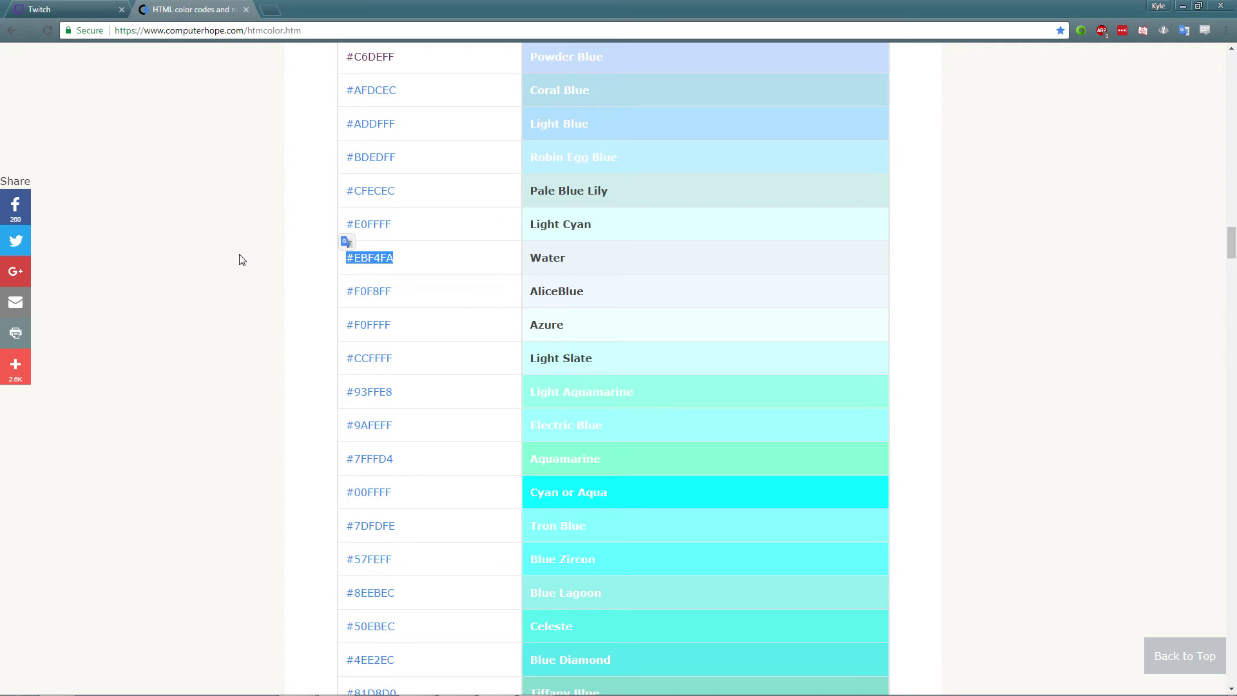
scroll(241, 252, "up", 4)
scroll(242, 252, "down", 8)
scroll(243, 249, "down", 14)
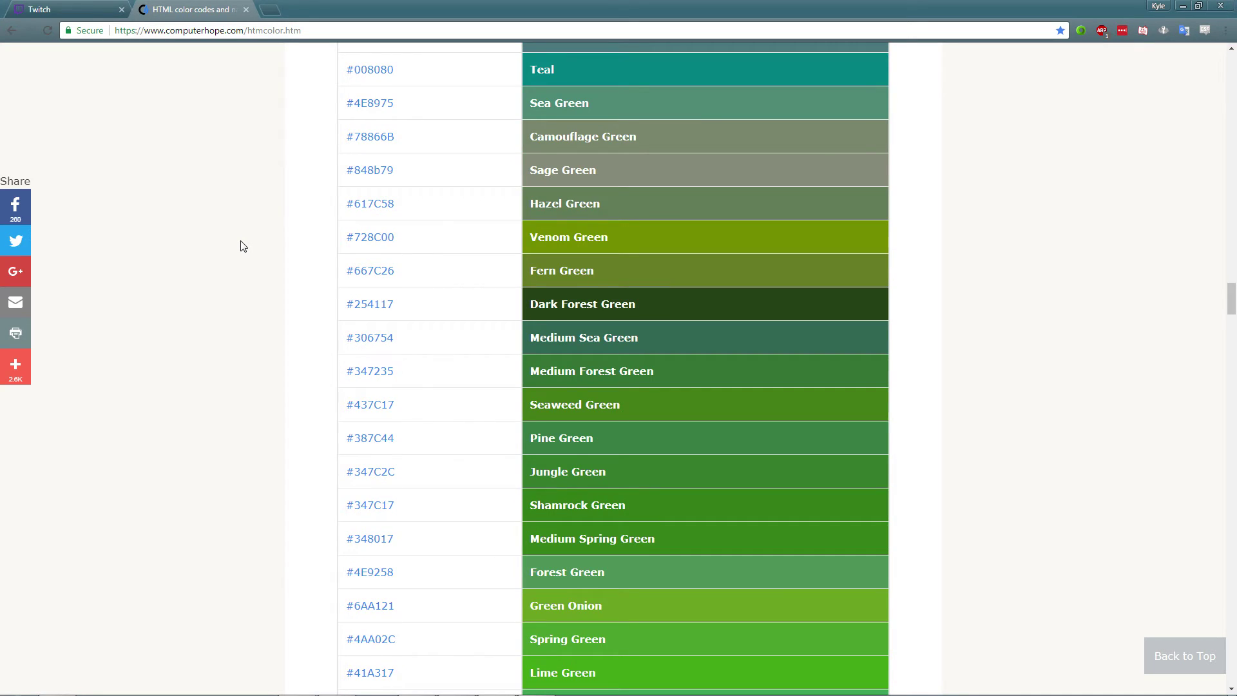
scroll(243, 246, "up", 12)
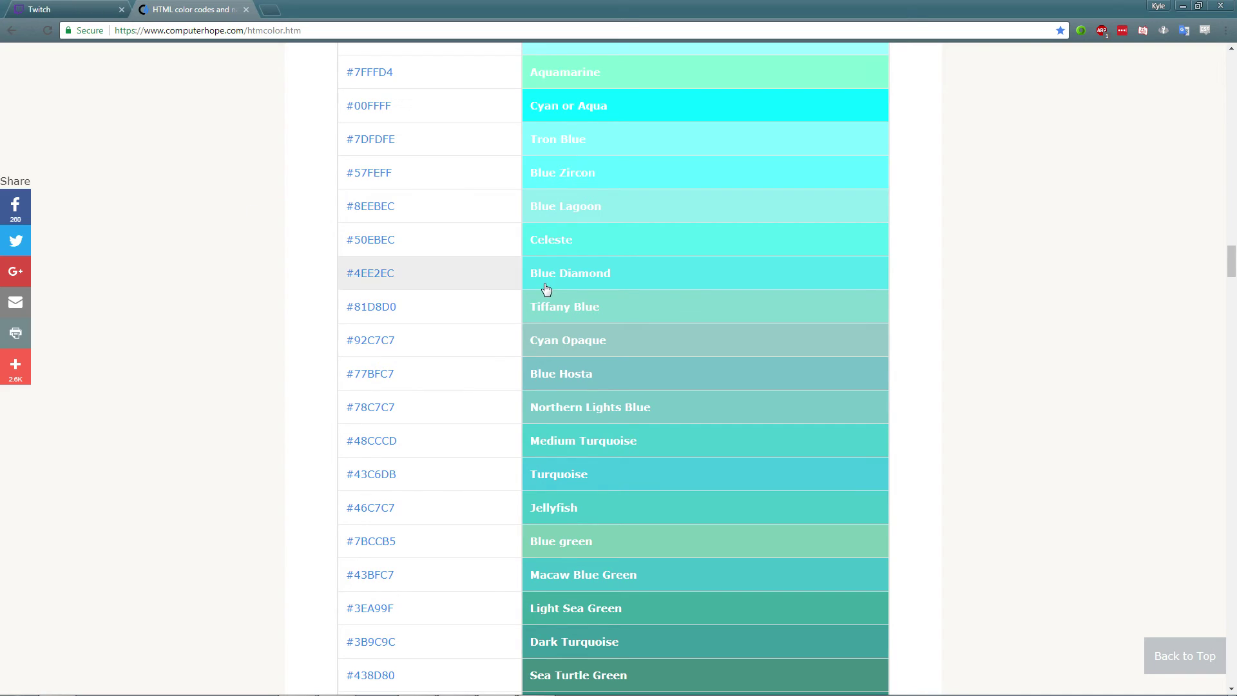
left_click_drag(624, 276, 449, 277)
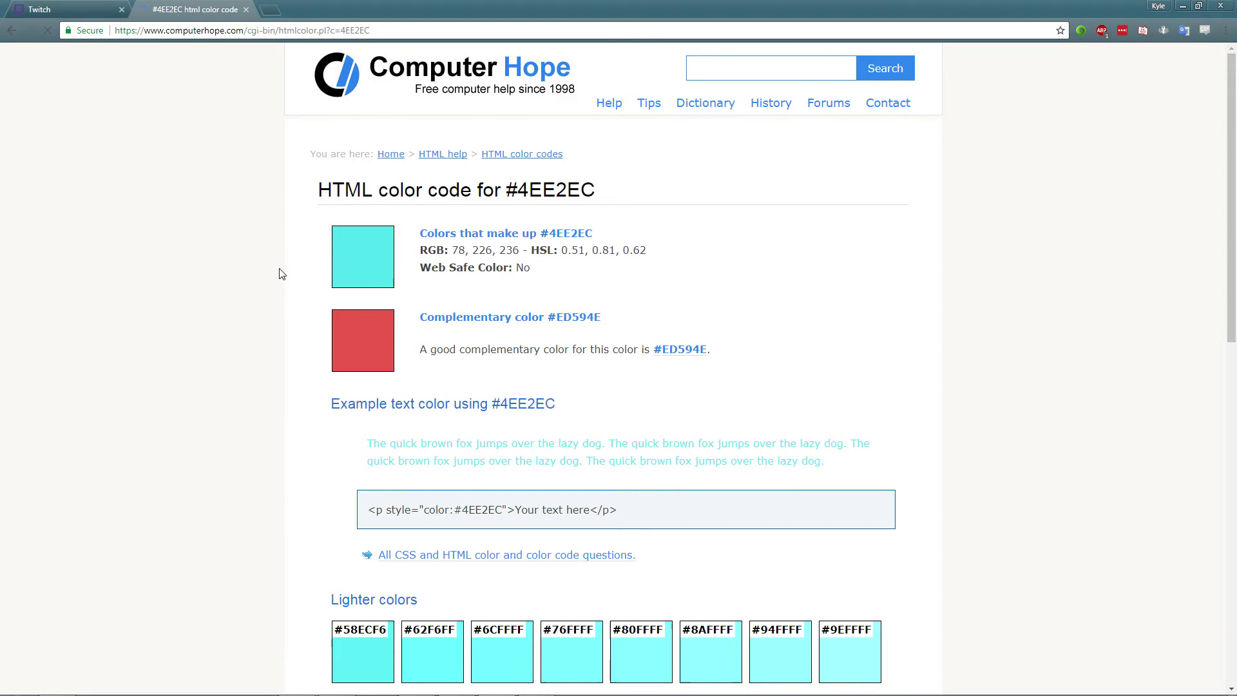
key("alt+Left")
left_click(36, 7)
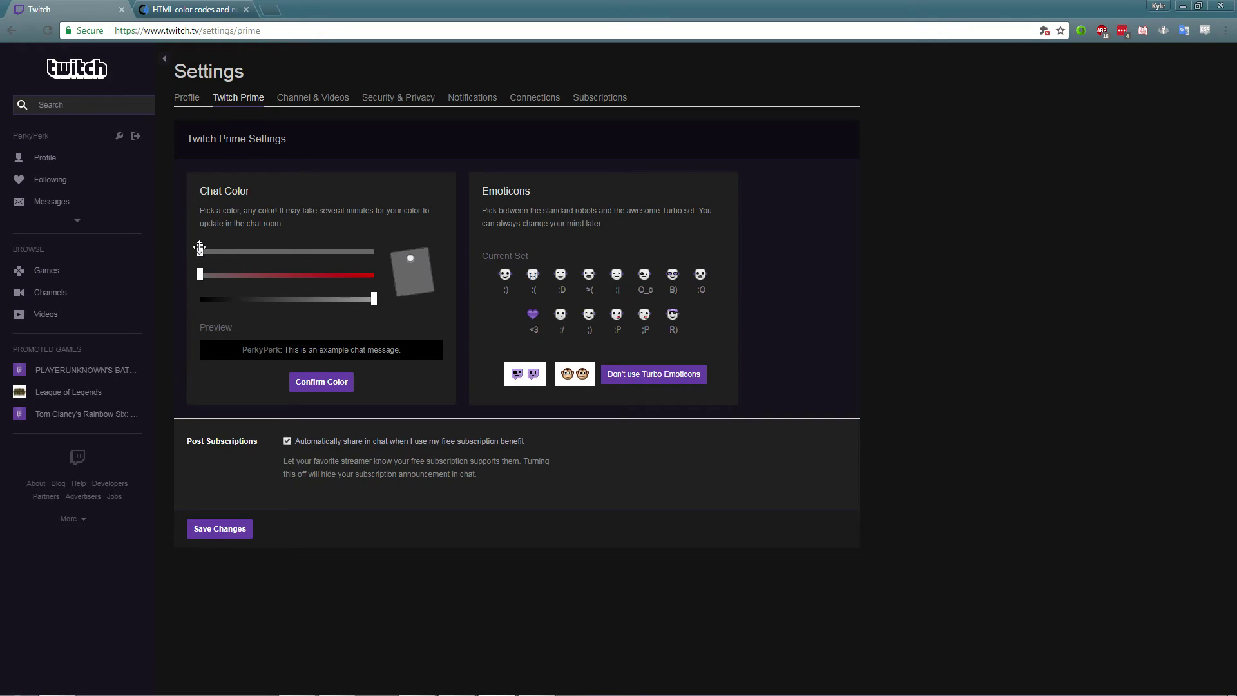
Step: Shift the chat colour to teal and inspect its hidden js-color-input element in DevTools
left_click_drag(200, 250, 279, 251)
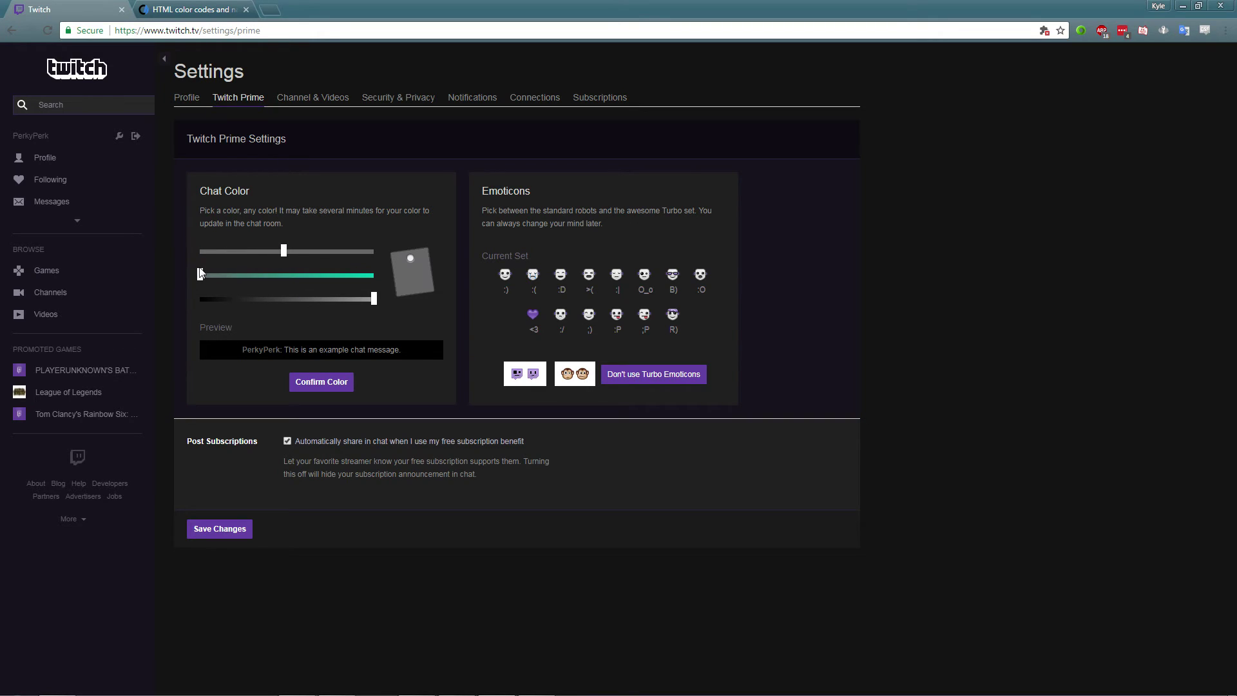
left_click_drag(201, 274, 288, 277)
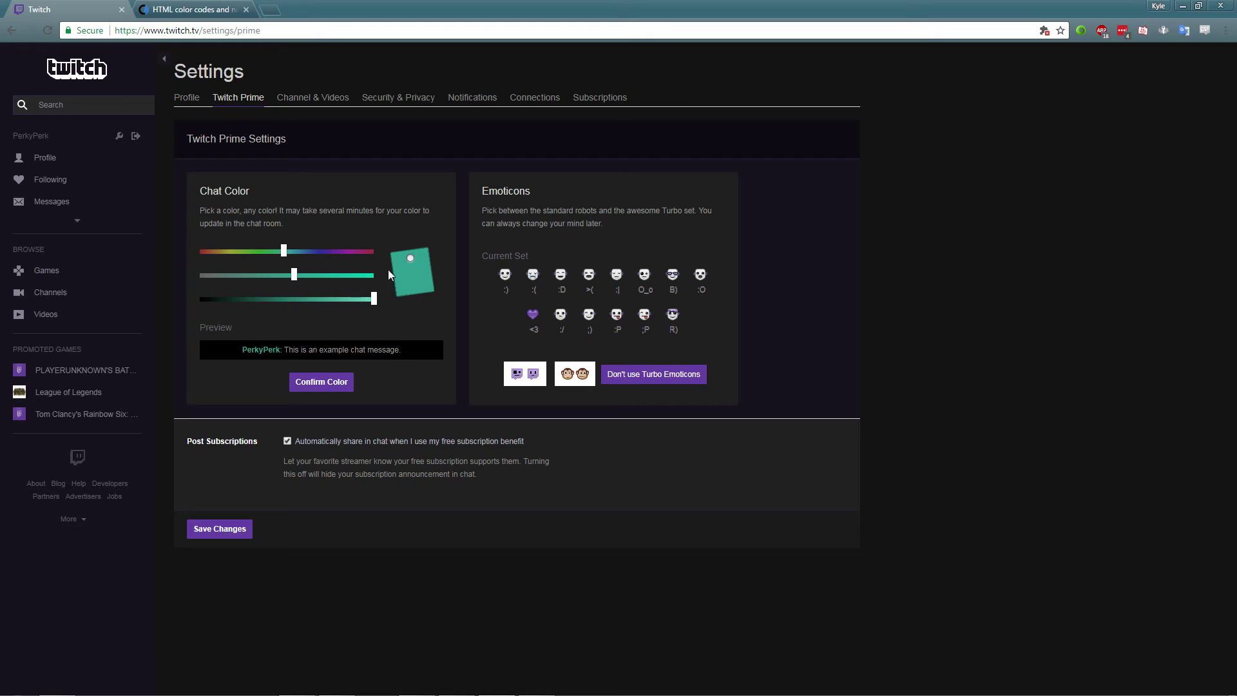
right_click(412, 269)
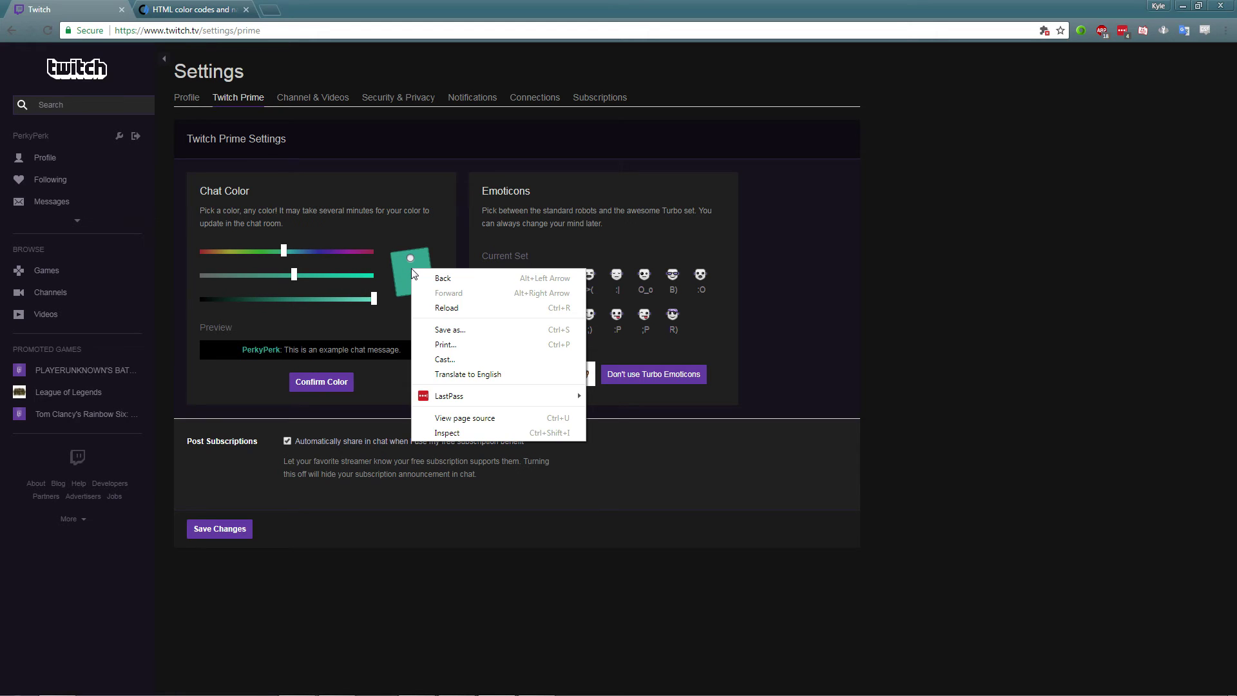
left_click(455, 435)
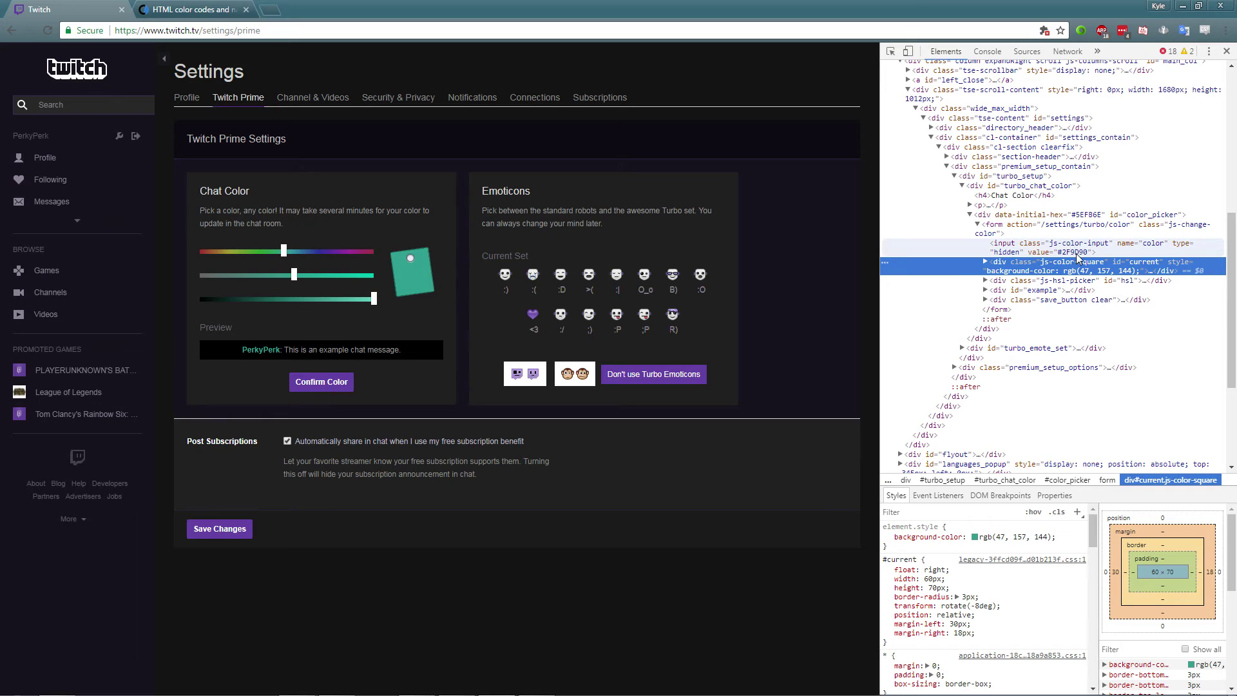
left_click(1045, 252)
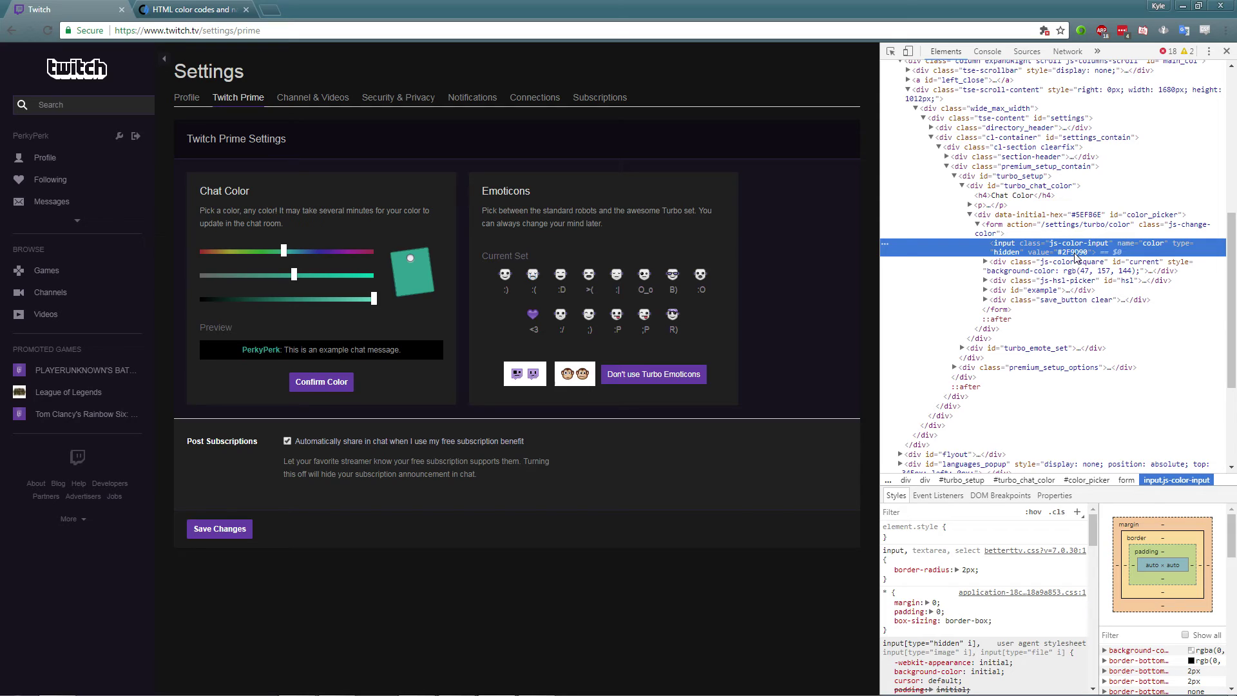
mouse_move(284, 252)
left_mouse_down()
mouse_move(362, 250)
mouse_move(290, 251)
left_mouse_up()
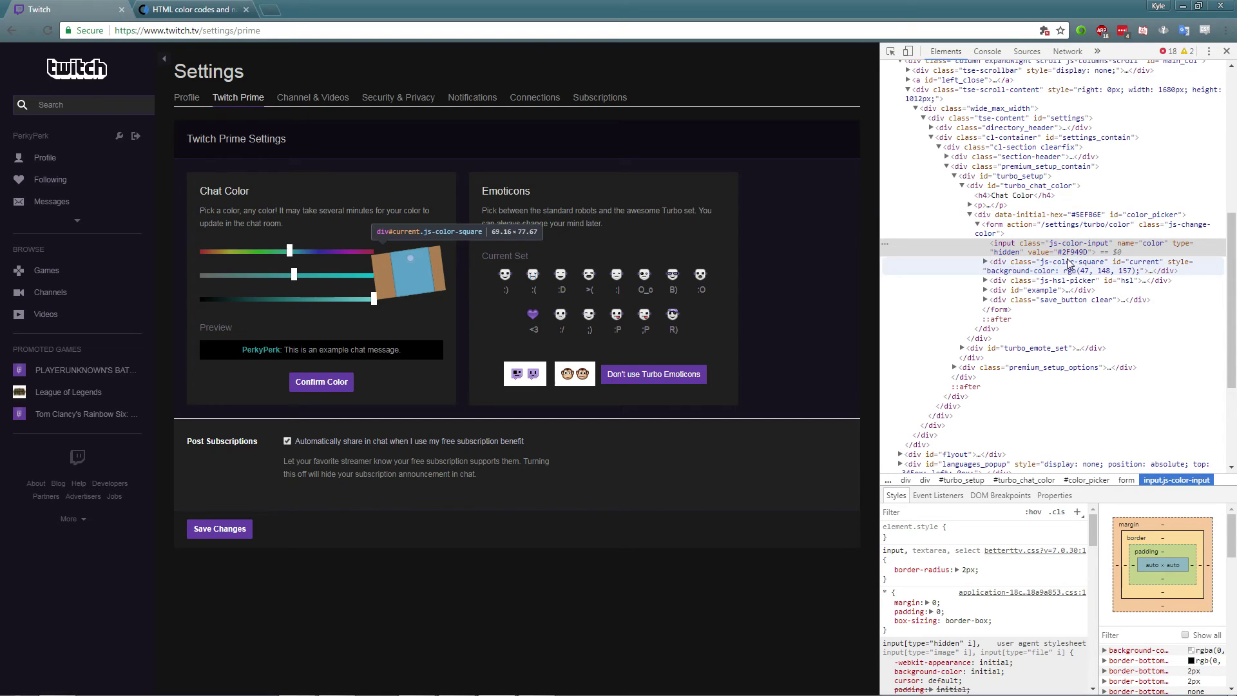
Step: Copy the Jellyfish code #46C7C7 from Computer Hope's HTML colour codes page
left_click(189, 10)
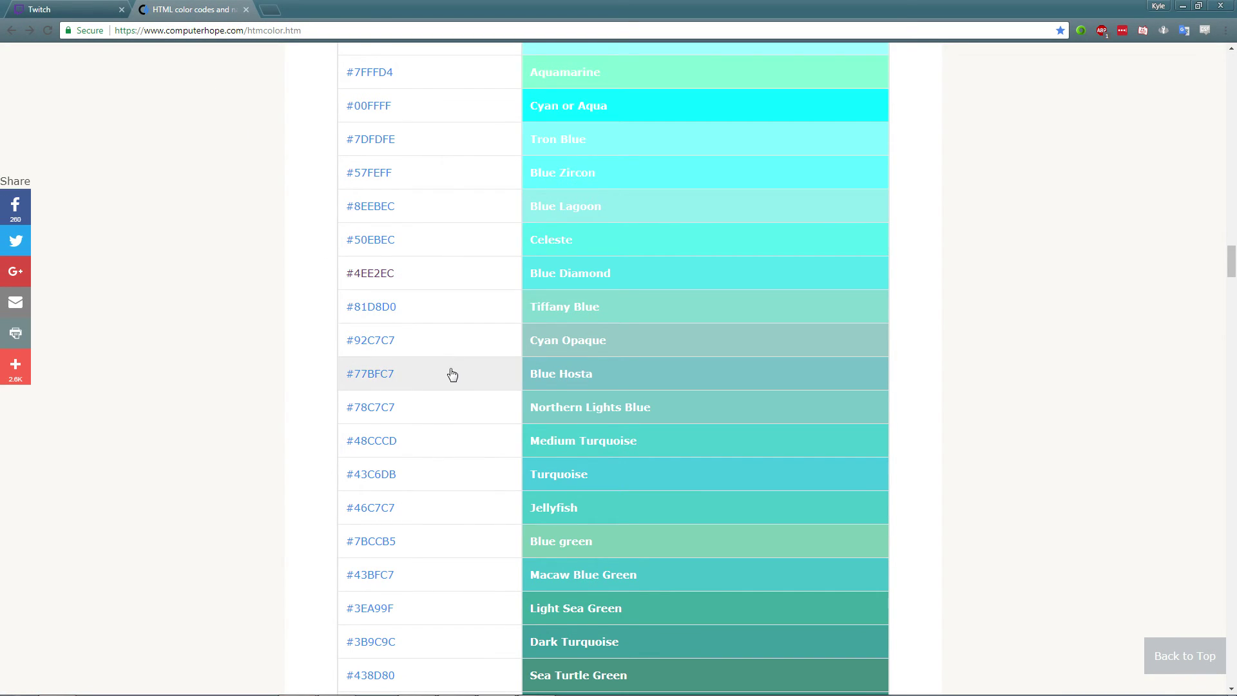
scroll(455, 400, "down", 1)
left_click_drag(421, 449, 160, 177)
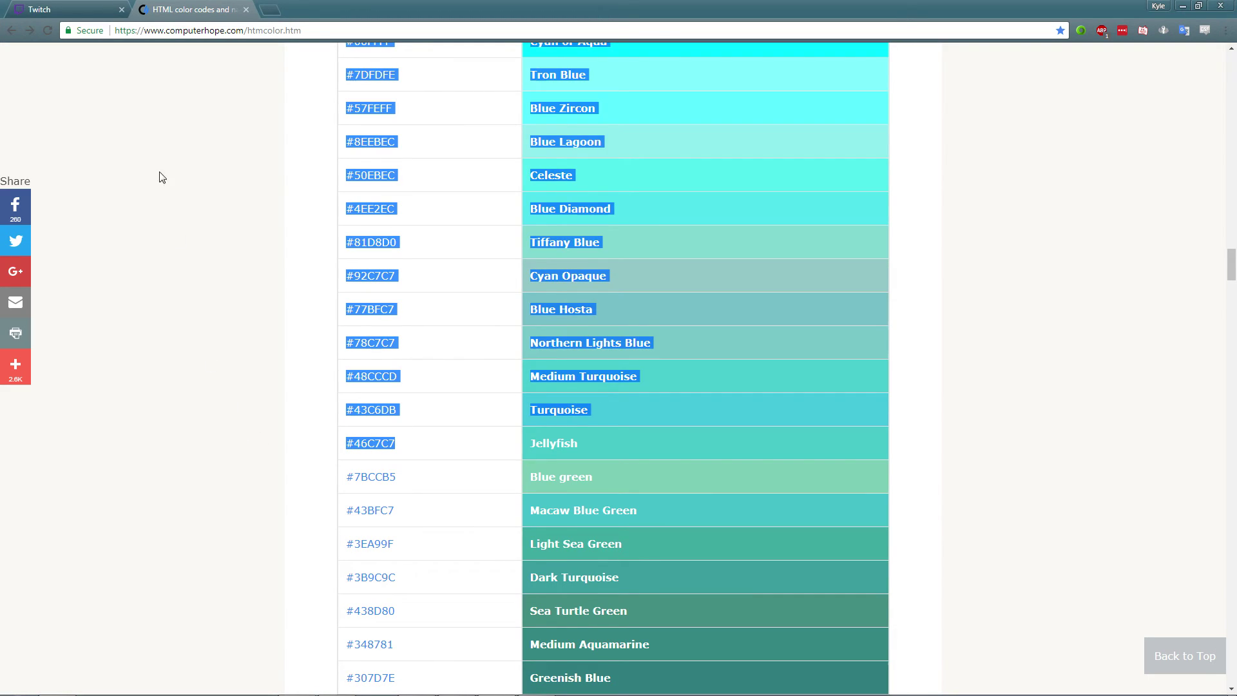
left_click(96, 8)
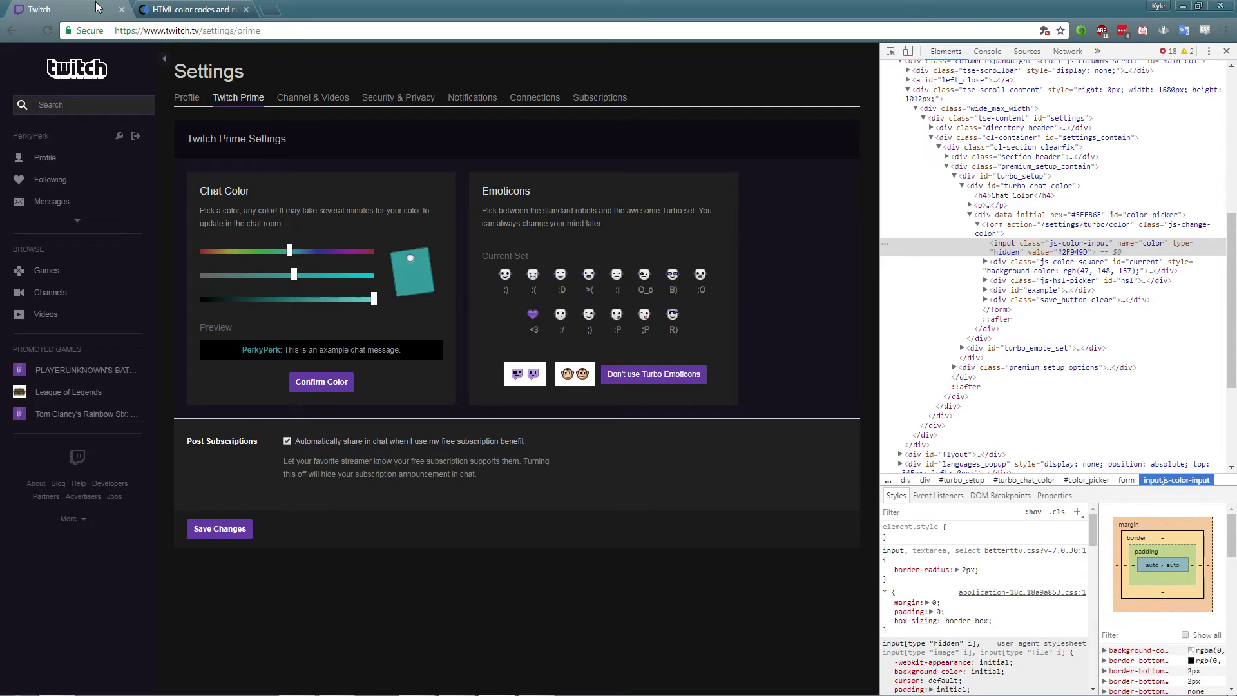
Step: Paste #46C7C7 into the hidden colour input's value and confirm it as the chat colour
double_click(1083, 253)
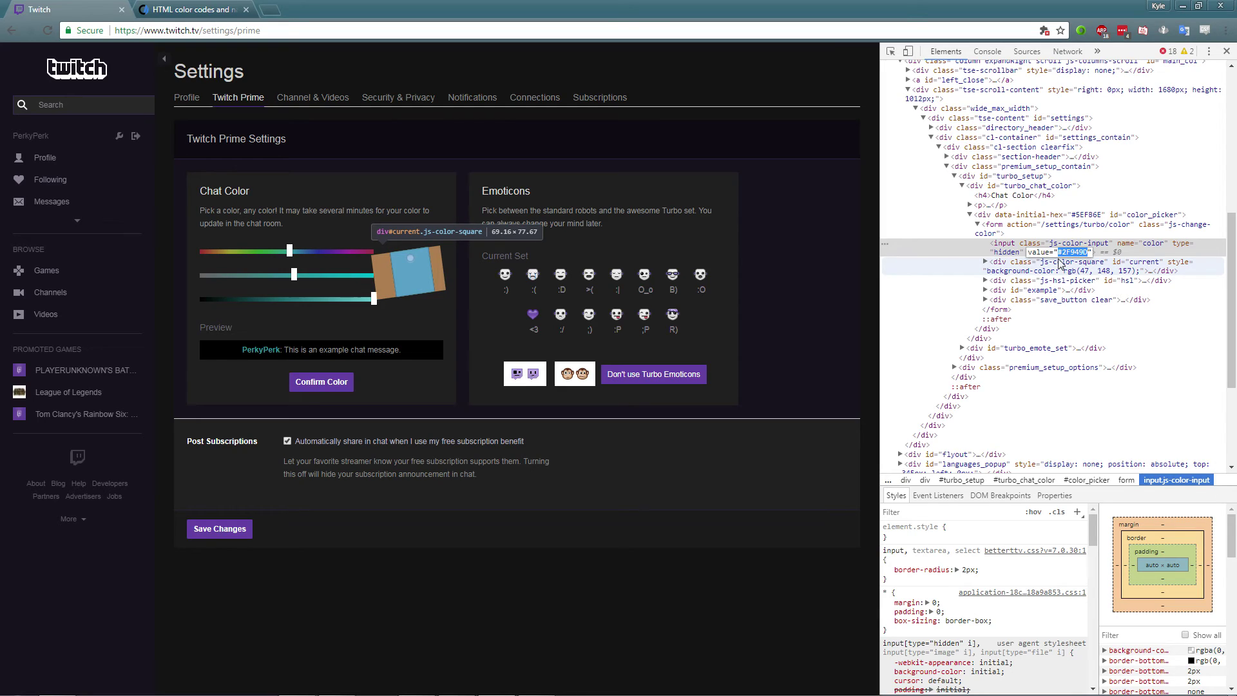
type("#46C7C7")
key("Return")
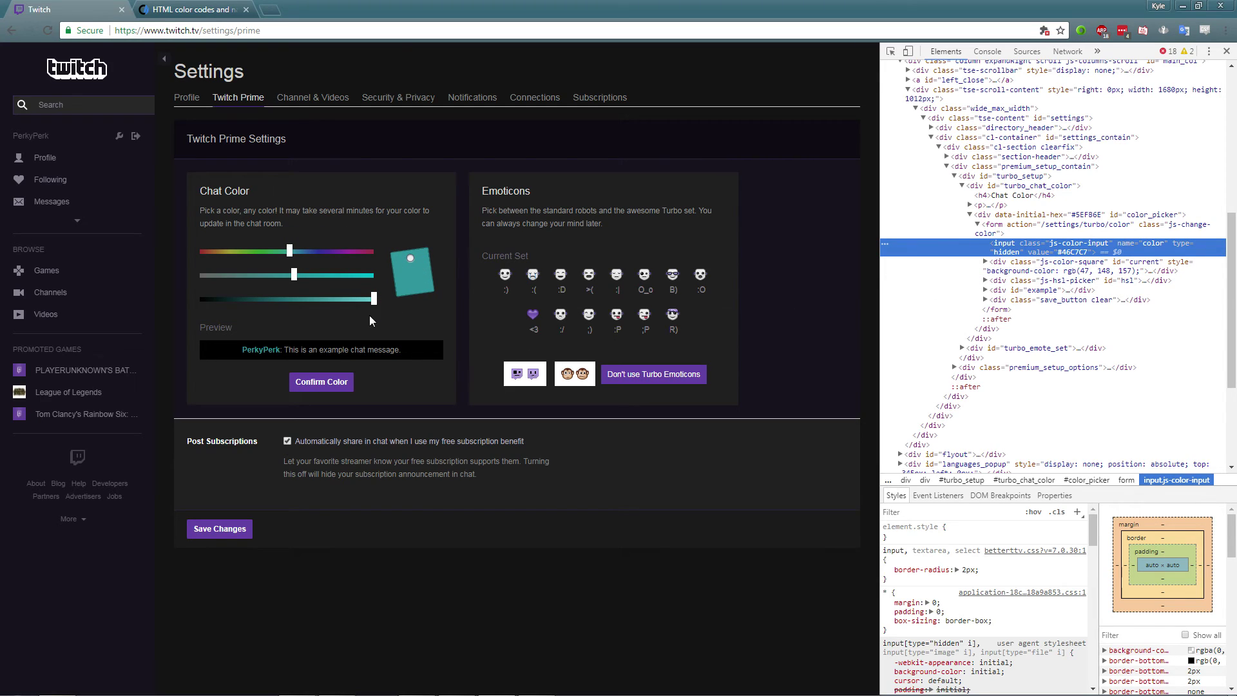
left_click(320, 390)
left_click(319, 391)
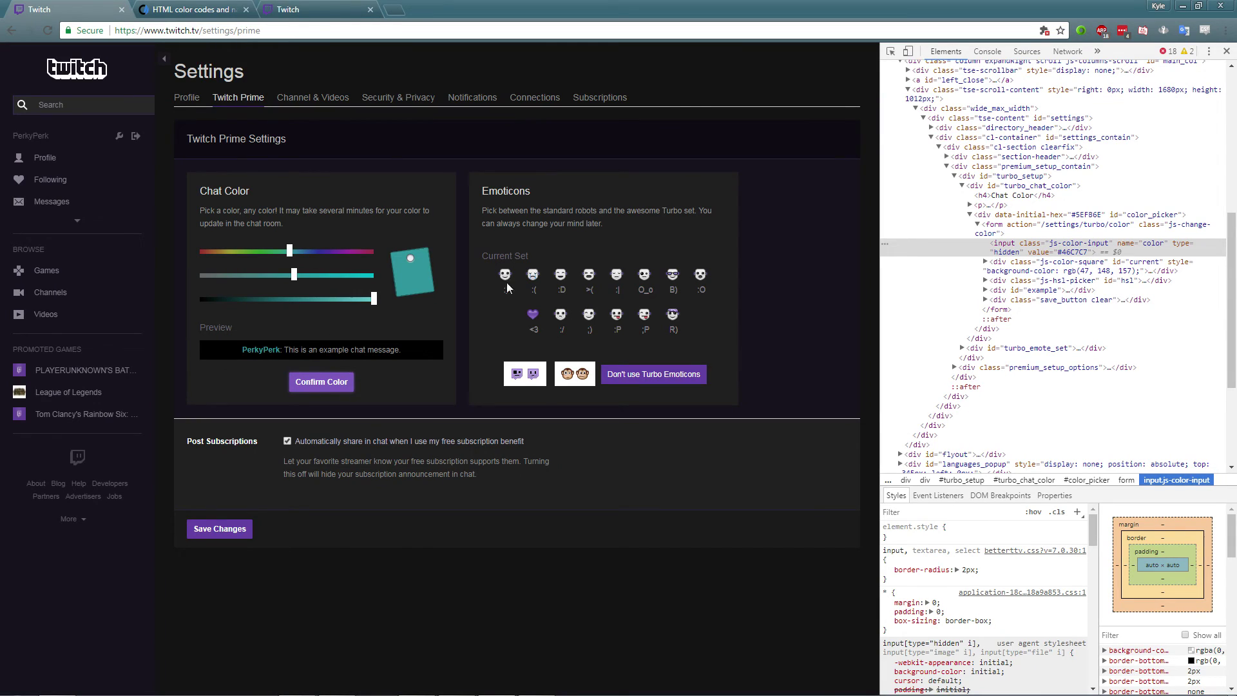
left_click(190, 10)
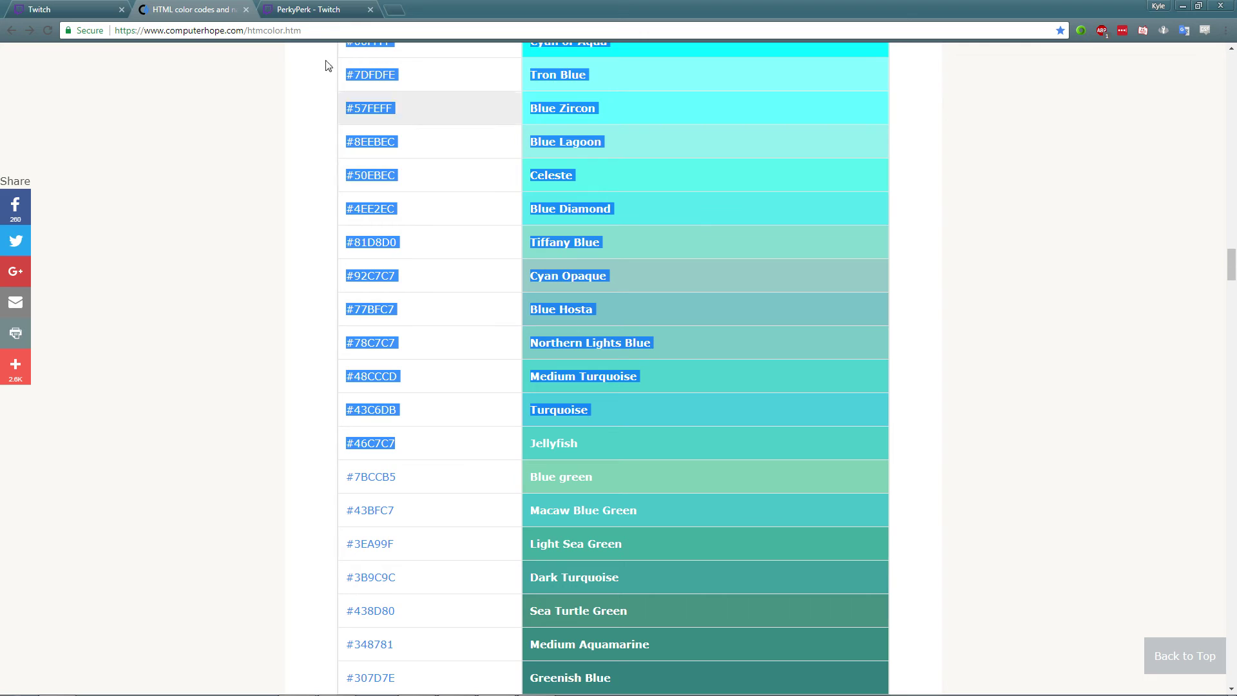
Step: Post two 'hey' messages in the PerkyPerk channel chat
left_click(348, 10)
left_click(1098, 636)
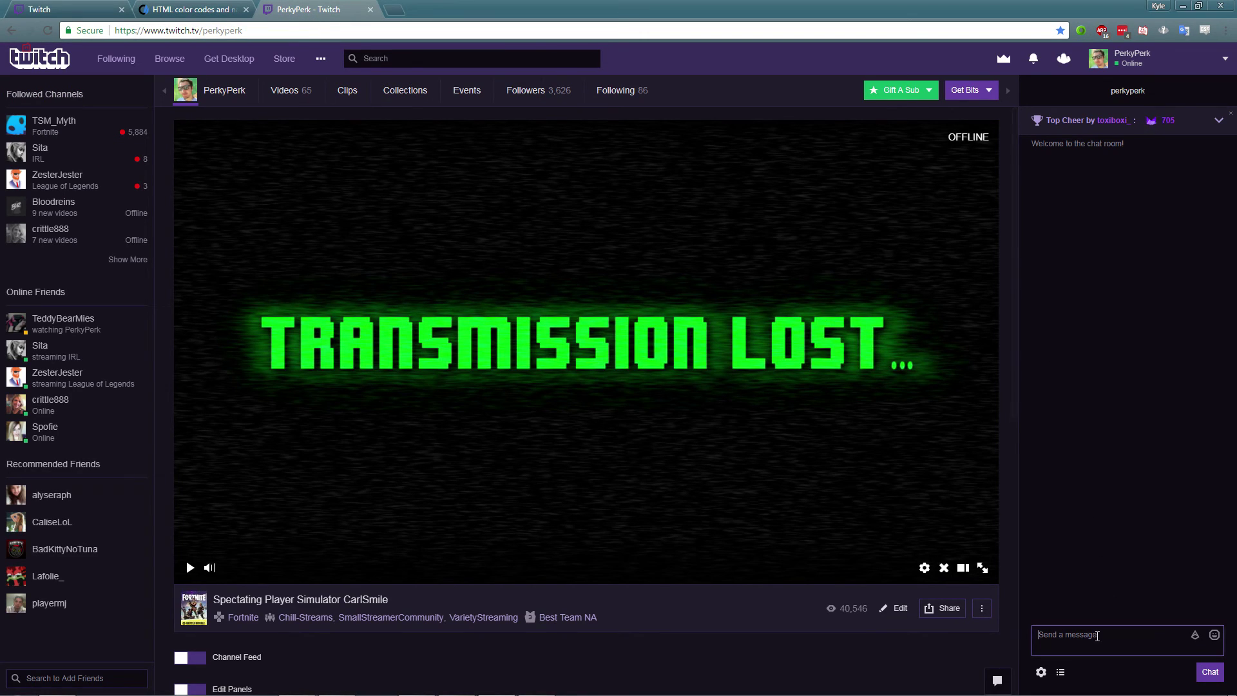
type("hey")
key("Return")
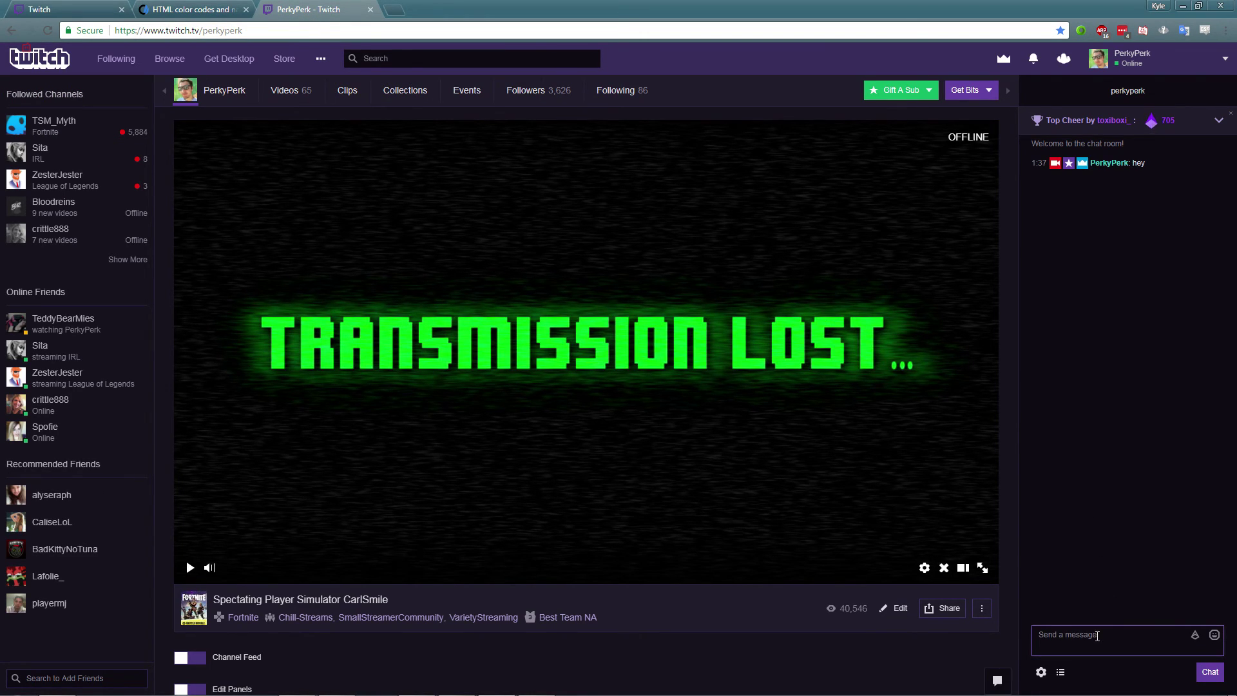
type("hey")
key("Return")
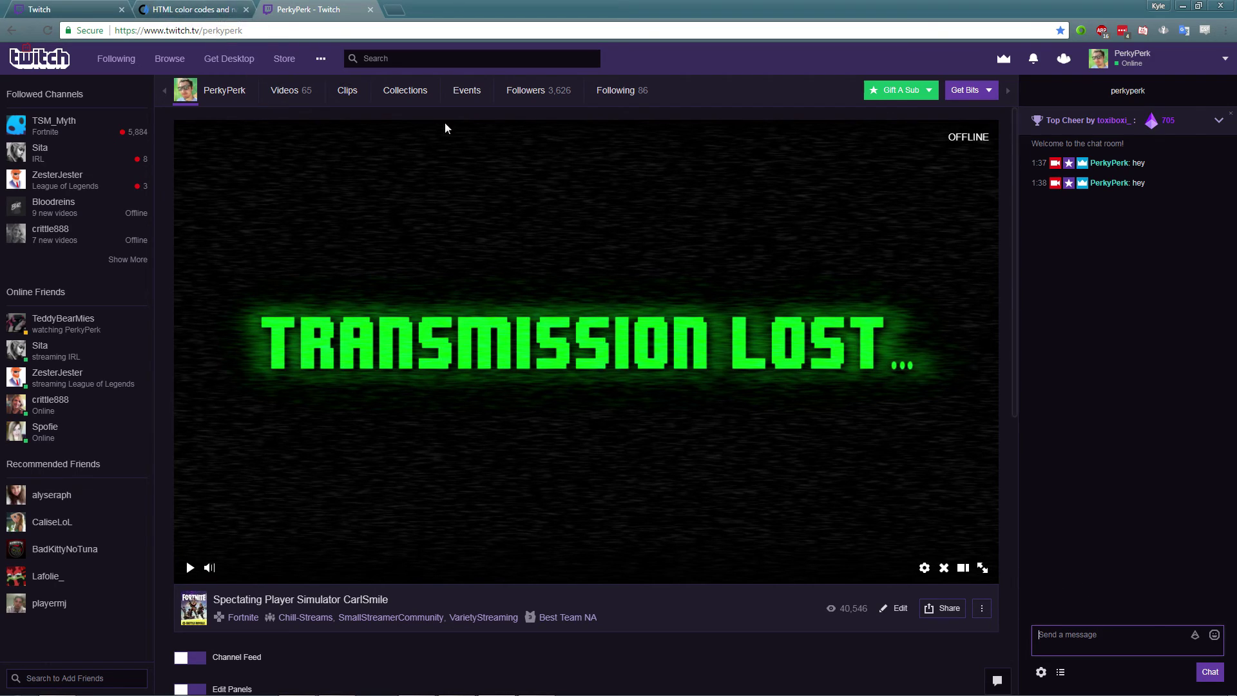
Step: Replace the colour input value #46C7C7 with #FFFFFF and confirm the white chat colour
left_click(88, 6)
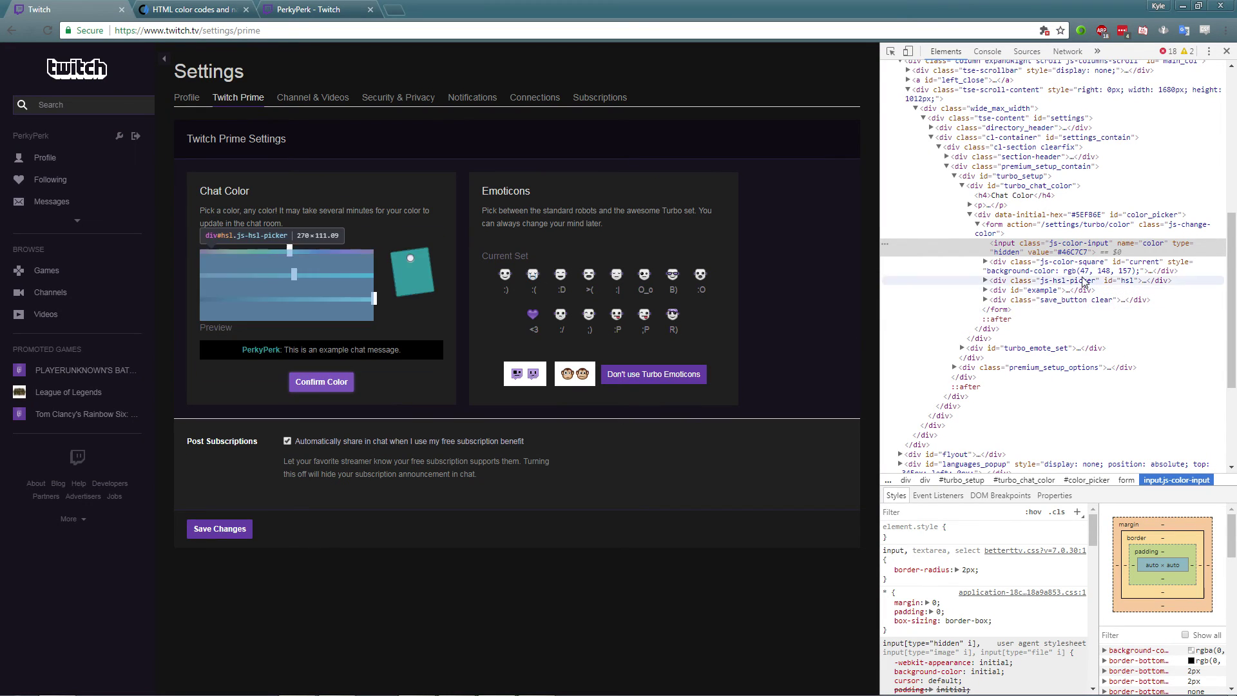
double_click(1075, 256)
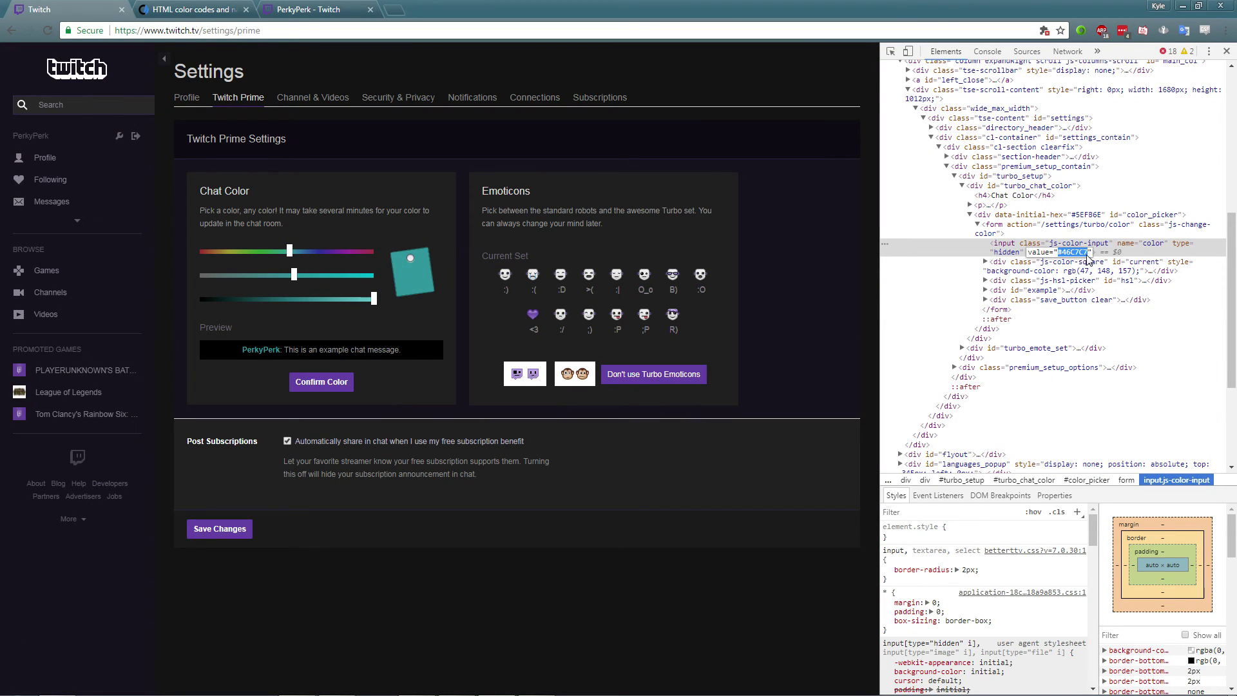
type("#FF")
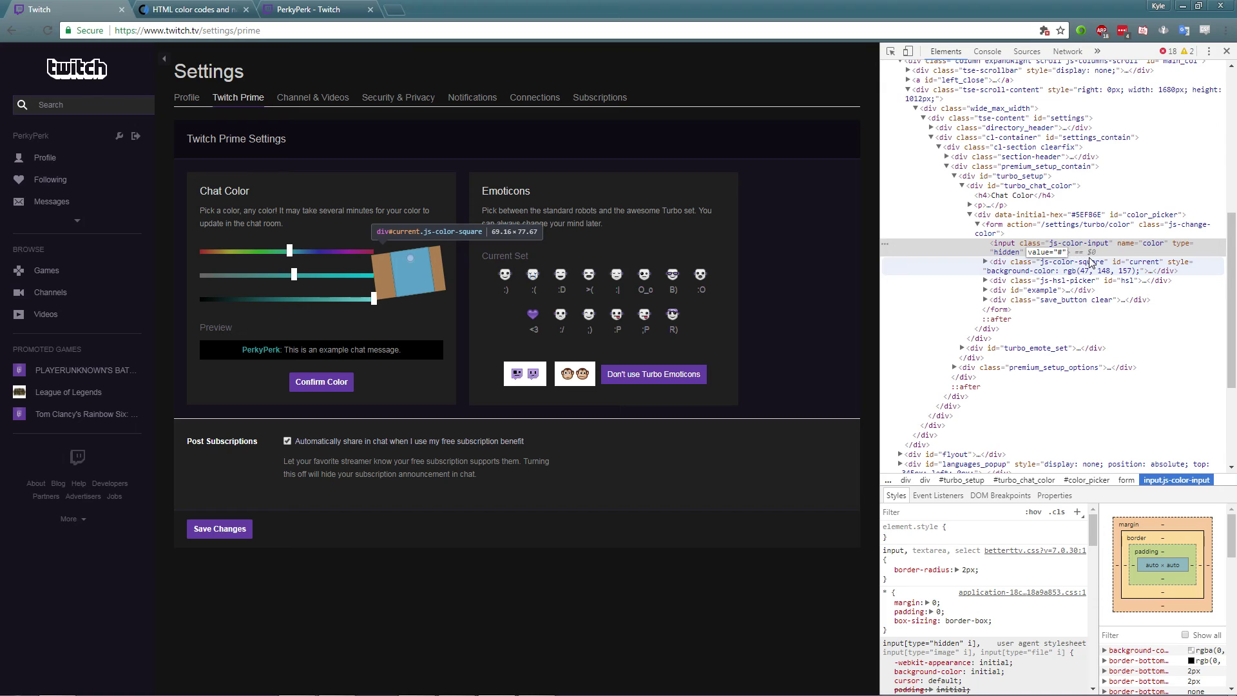
type("FFFF")
key("Return")
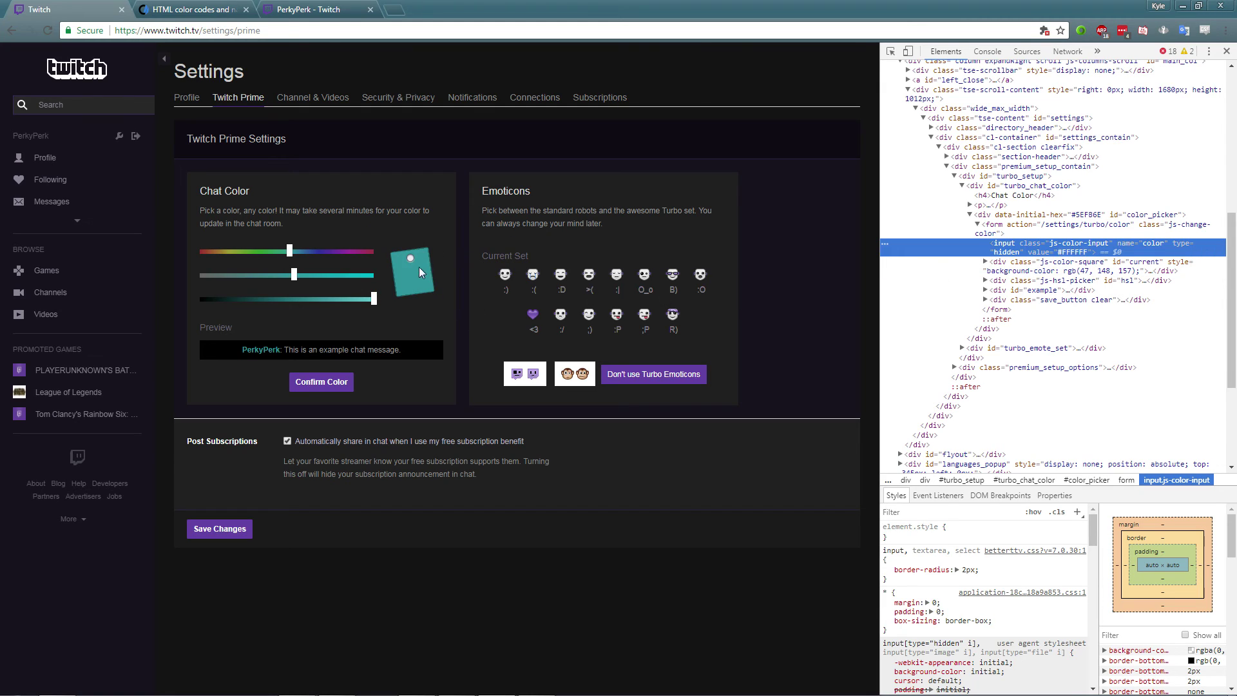
left_click(336, 384)
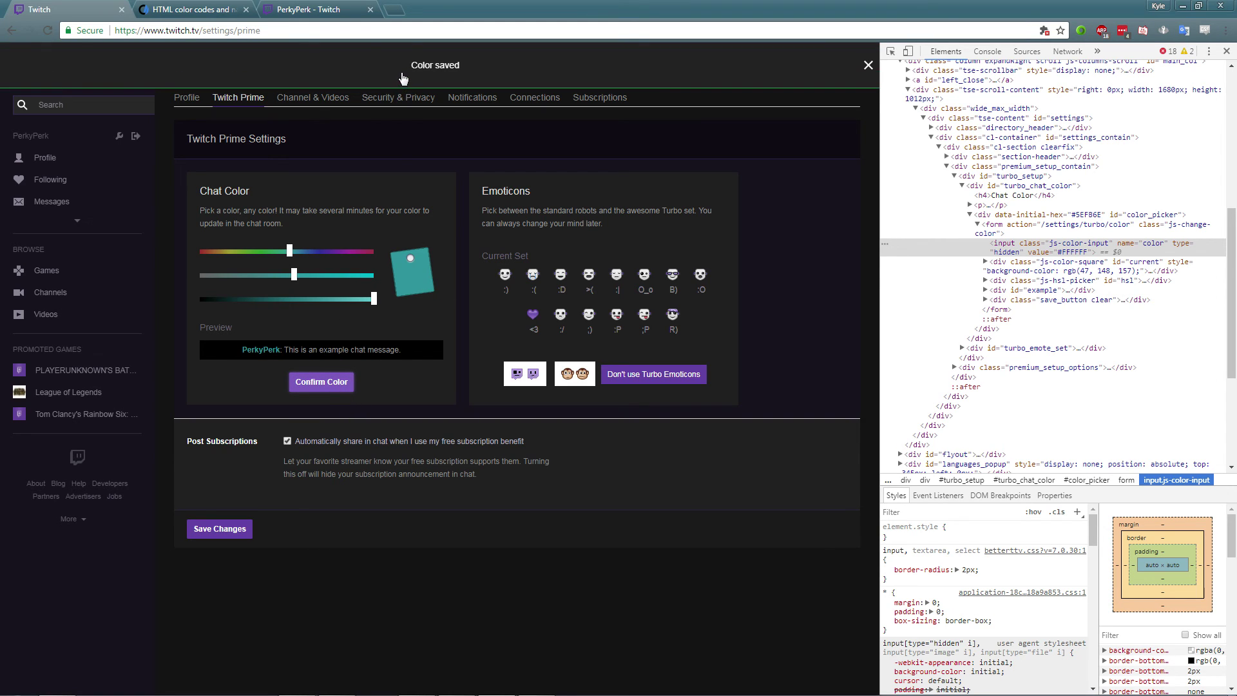
Step: Send two 'yo' messages and a gibberish test line in the channel chat
left_click(277, 8)
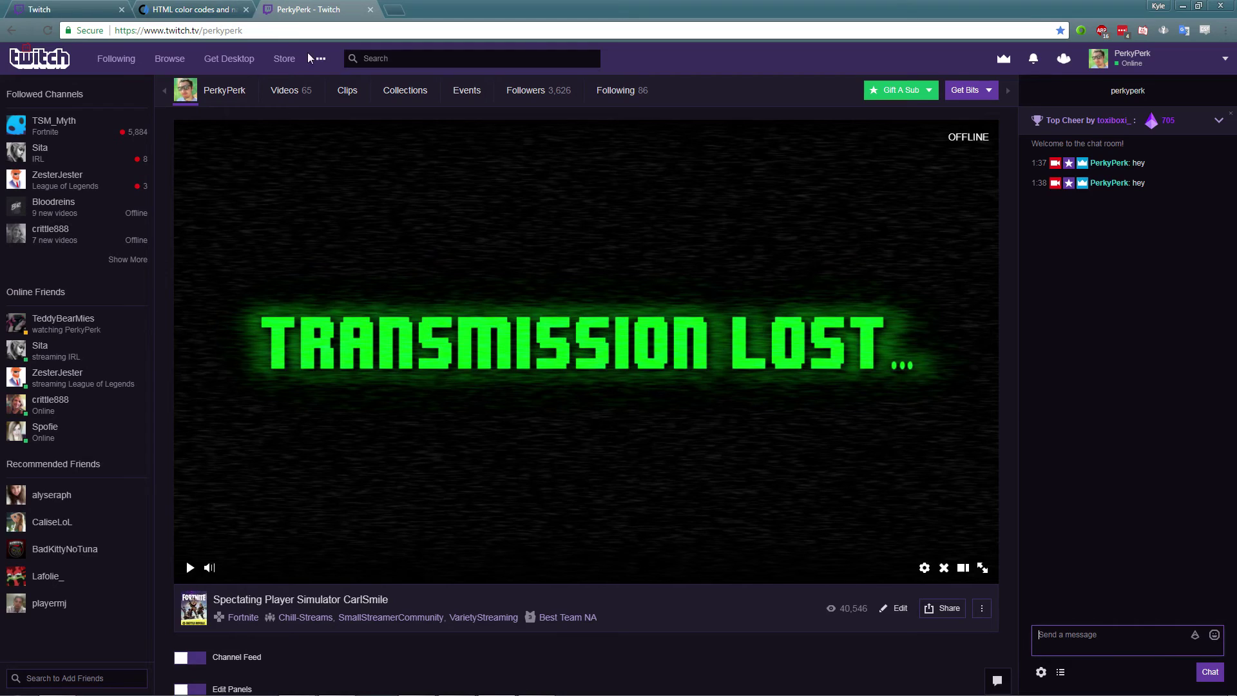
left_click(1096, 644)
type("yo")
key("Return")
type("yo")
key("Return")
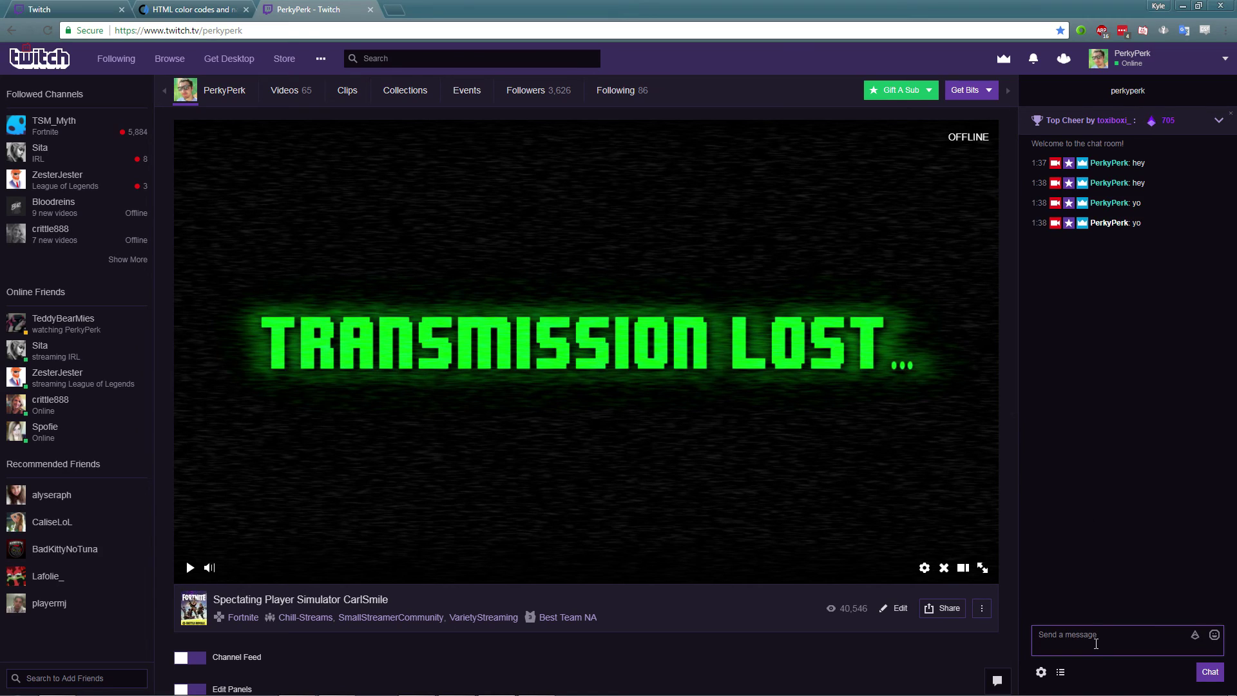
type("asdhkjsahgdaskhdkasdlkjhasdkjha")
key("Return")
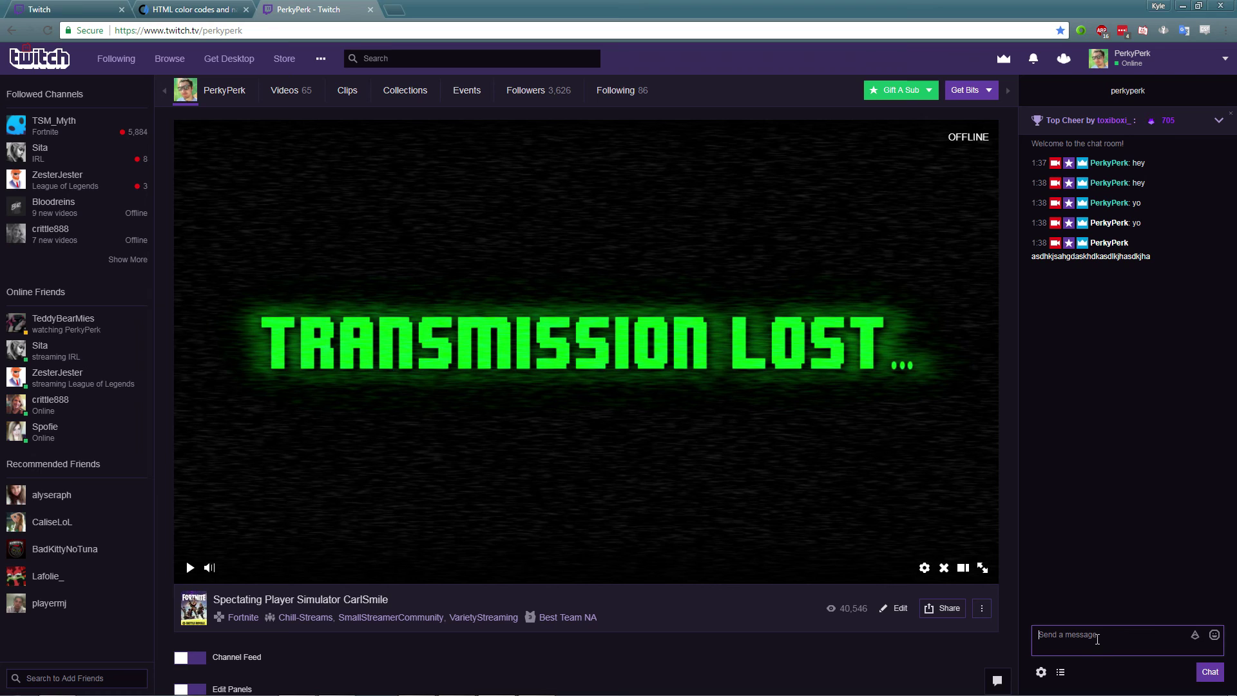
Step: Scroll Computer Hope's colour table to the greens and select Jade Green's #5EFB6E
key("ctrl+shift+Tab")
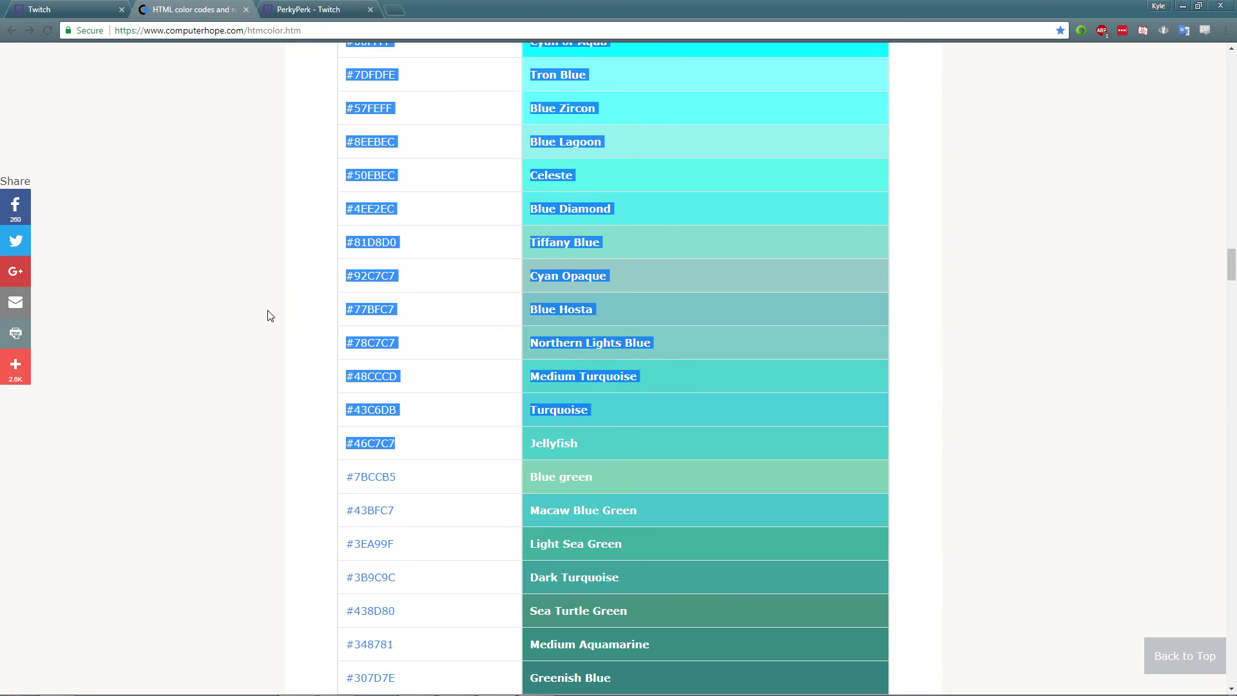
left_click(269, 316)
scroll(270, 316, "down", 18)
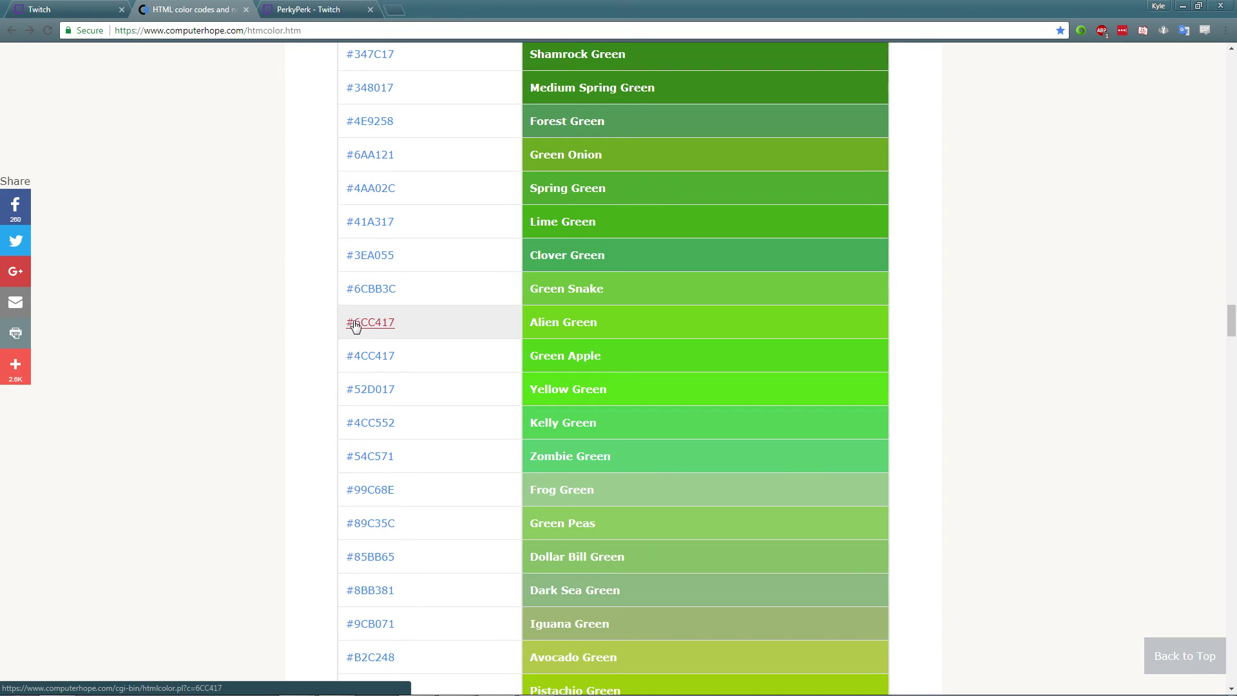
scroll(493, 277, "down", 2)
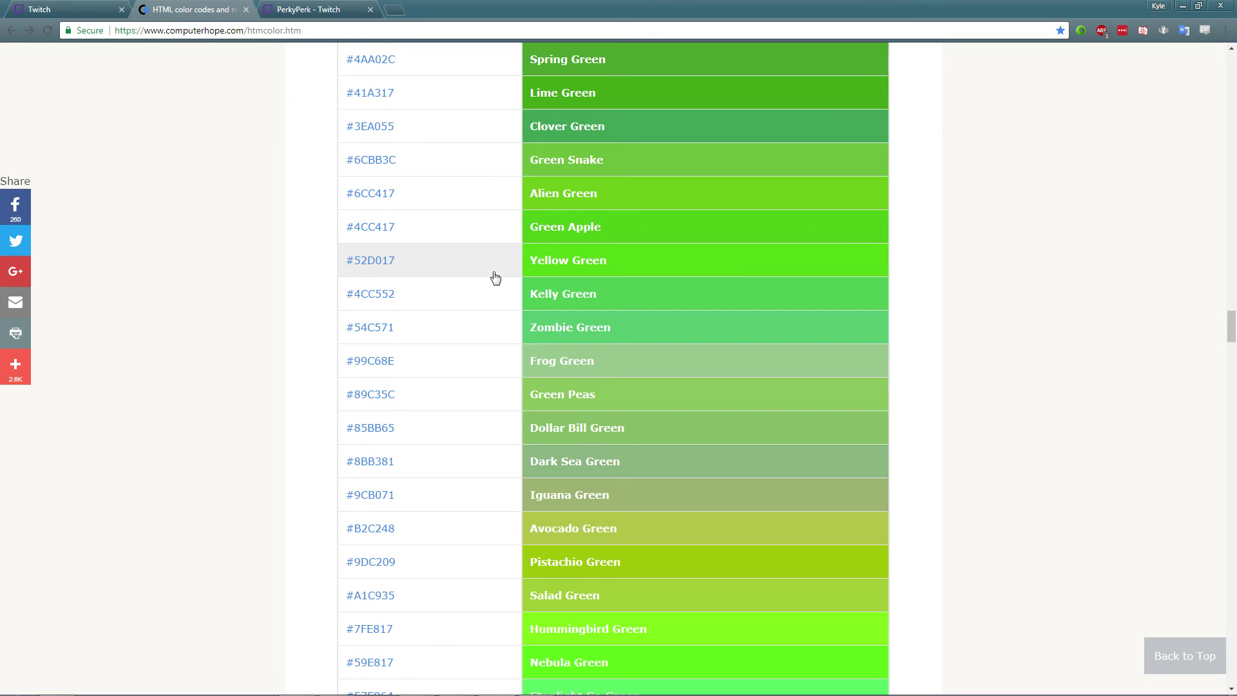
scroll(495, 277, "up", 2)
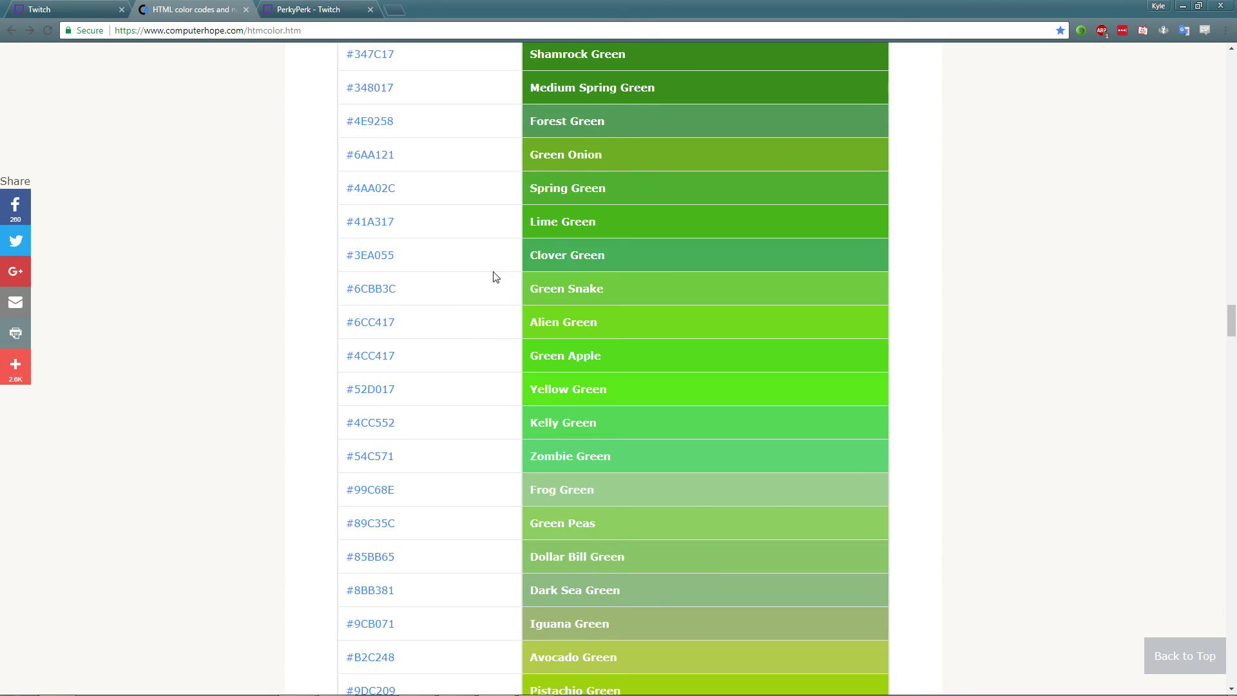
scroll(495, 276, "down", 6)
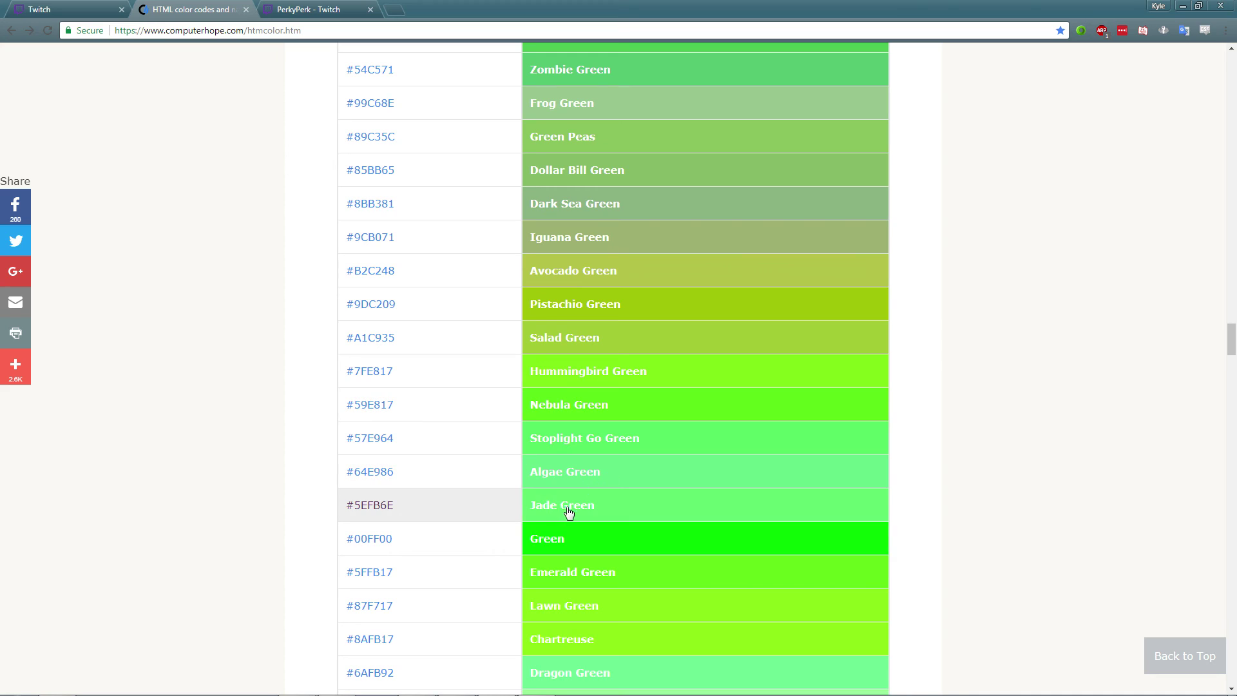
left_click_drag(419, 506, 350, 508)
key("ctrl+c")
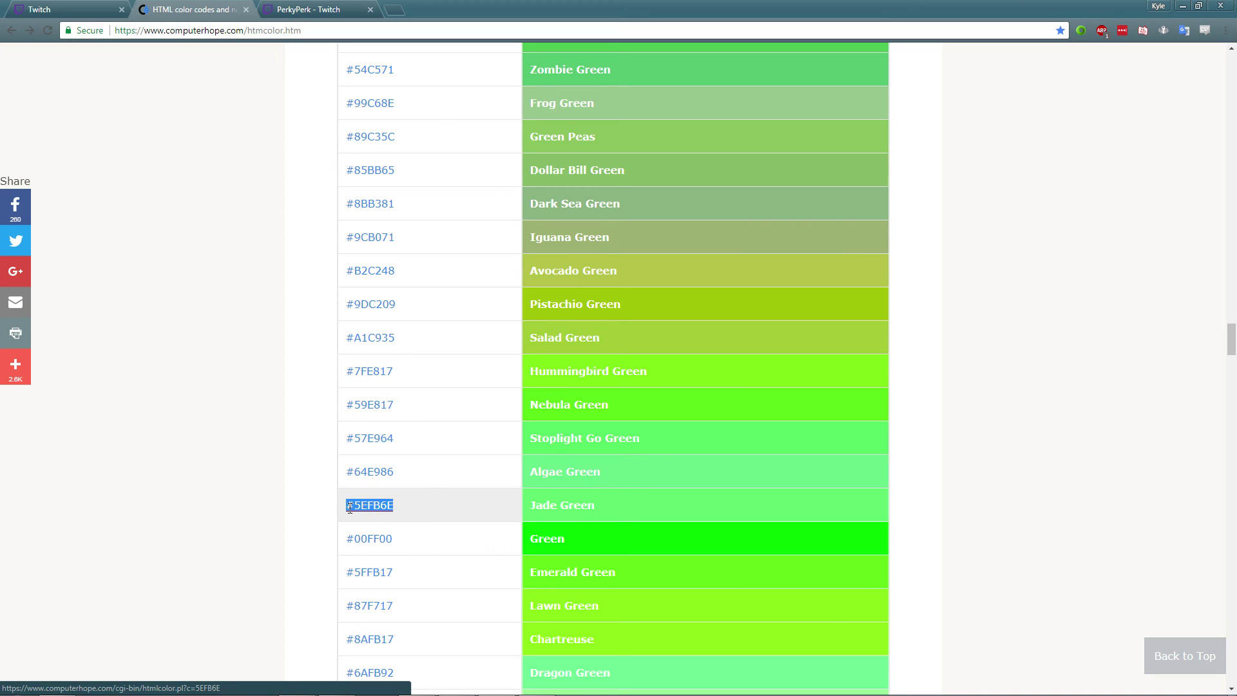
Step: Paste #5EFB6E over the #FFFFFF colour input value and confirm the Jade Green chat colour
key("ctrl+Tab")
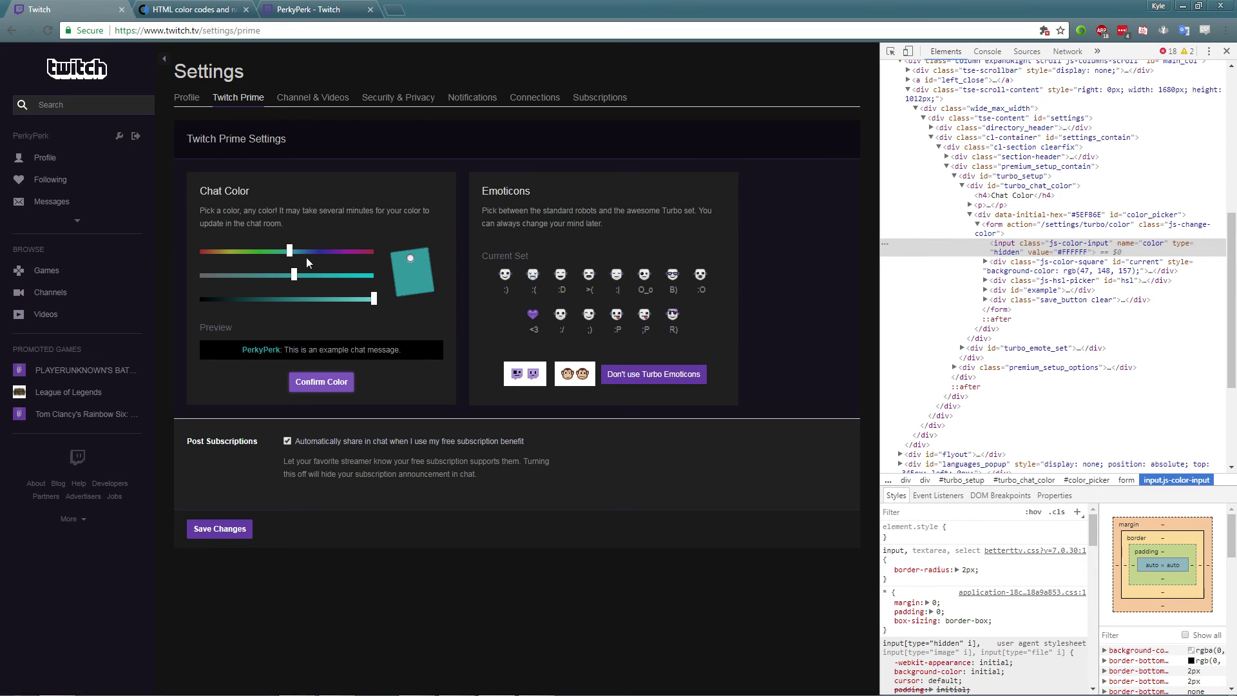
double_click(1073, 252)
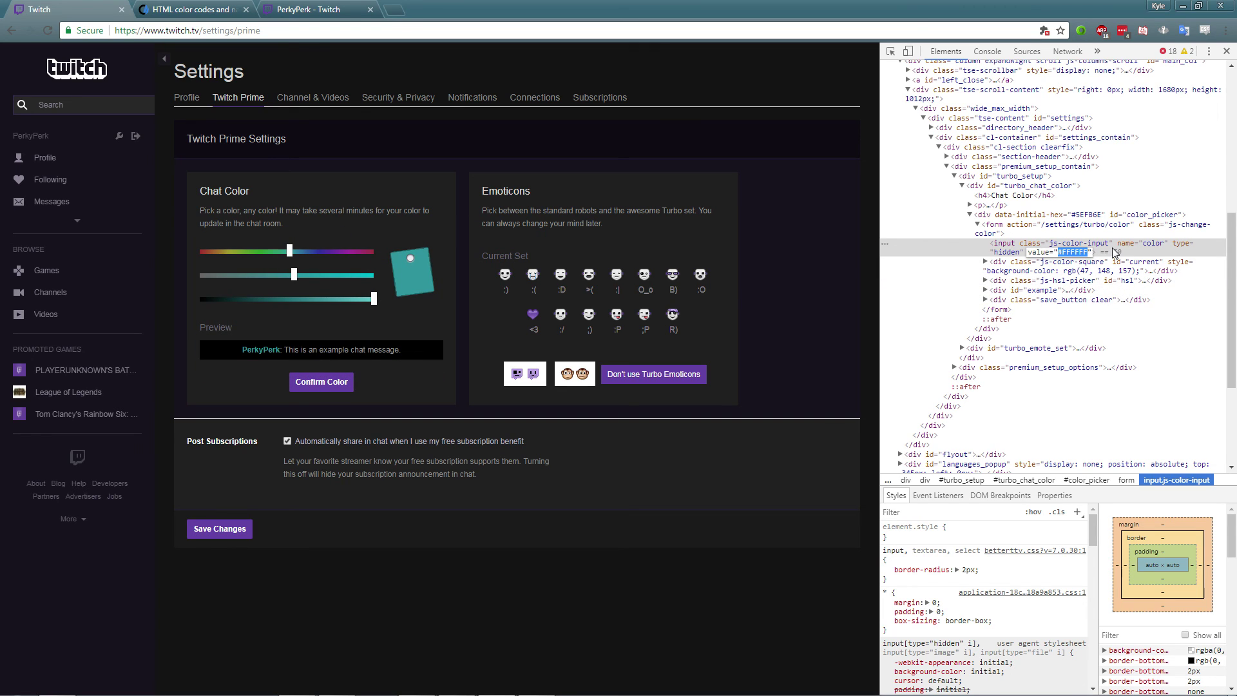
key("ctrl+v")
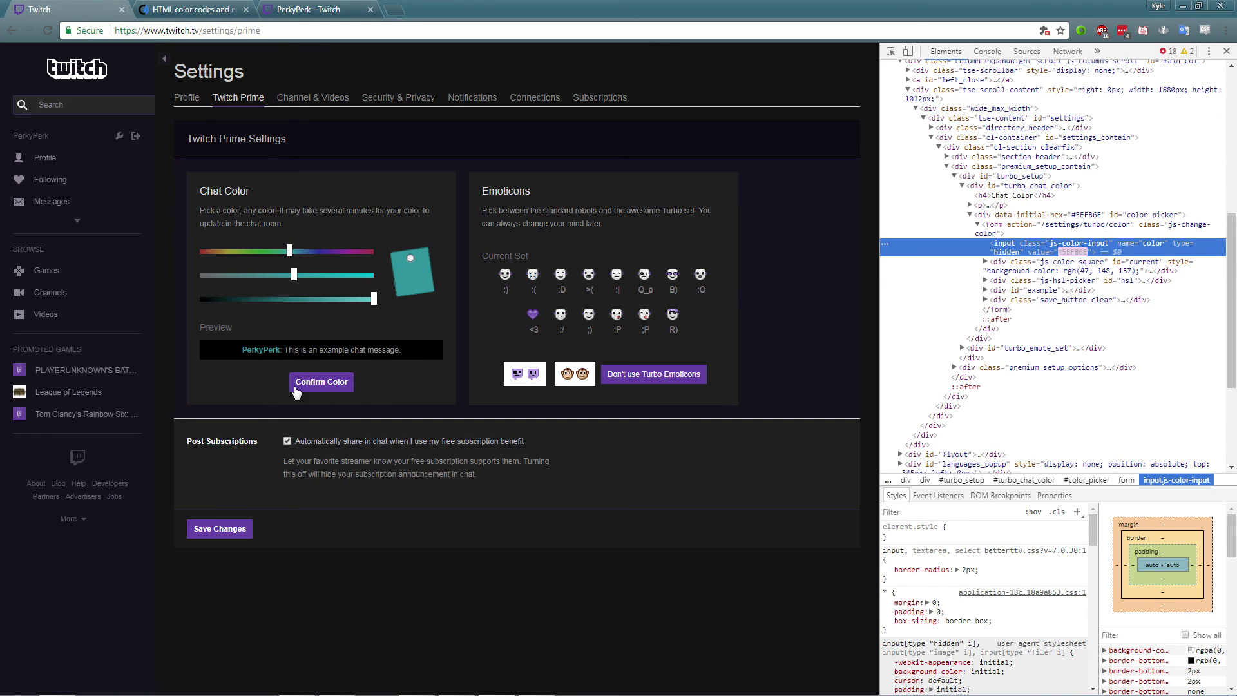
left_click(321, 381)
Step: Send two 'yo' messages and a /me gibberish line in the channel chat
left_click(280, 5)
left_click(1098, 644)
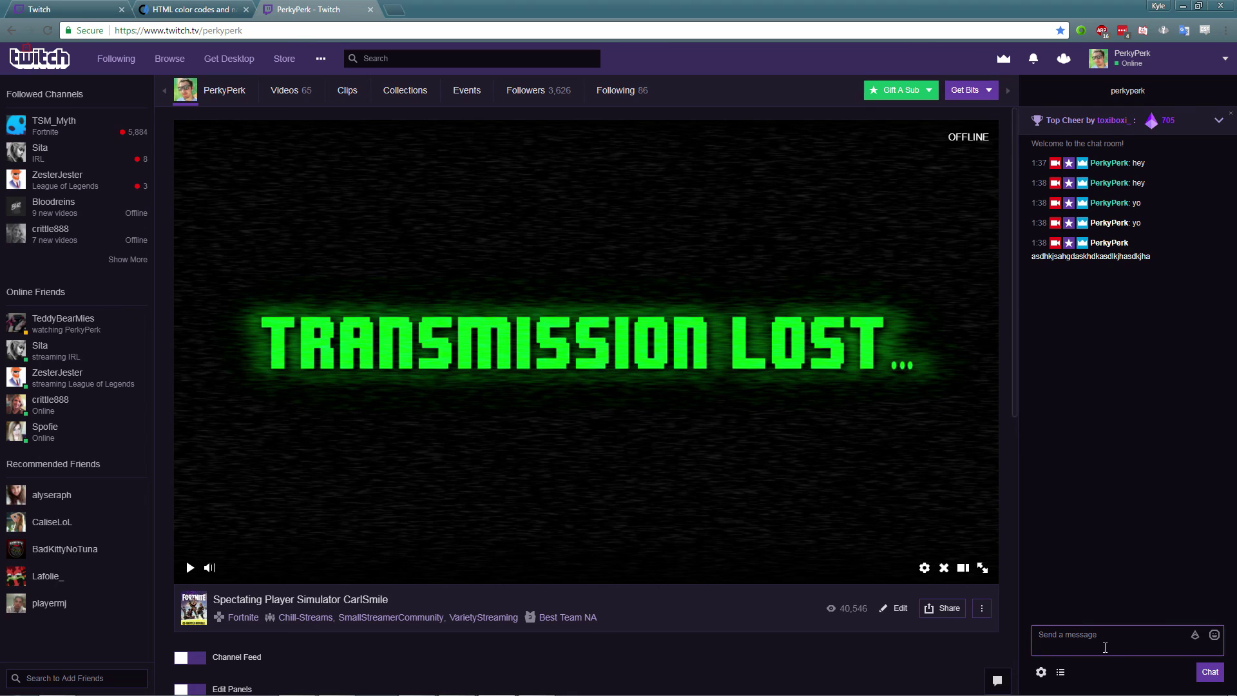
type("yo")
key("Return")
type("yo")
key("Return")
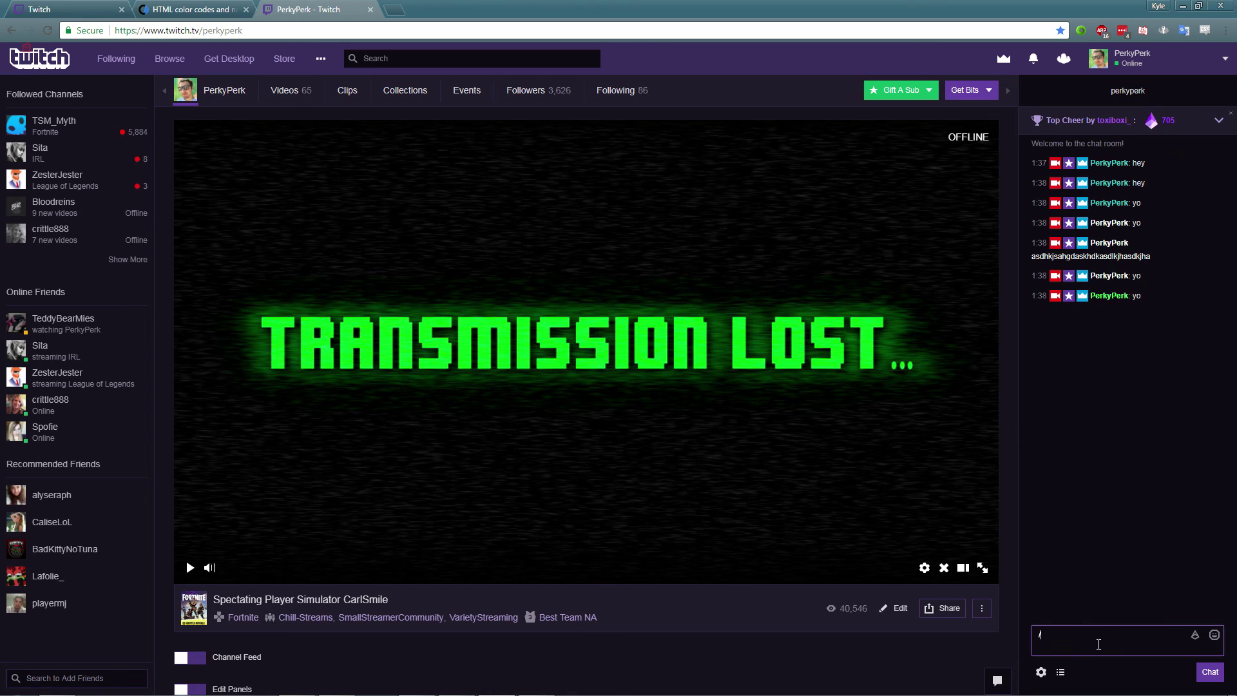
type("/me jahsdlkjsahldkashkdjsalkjdhaslkdj")
key("Return")
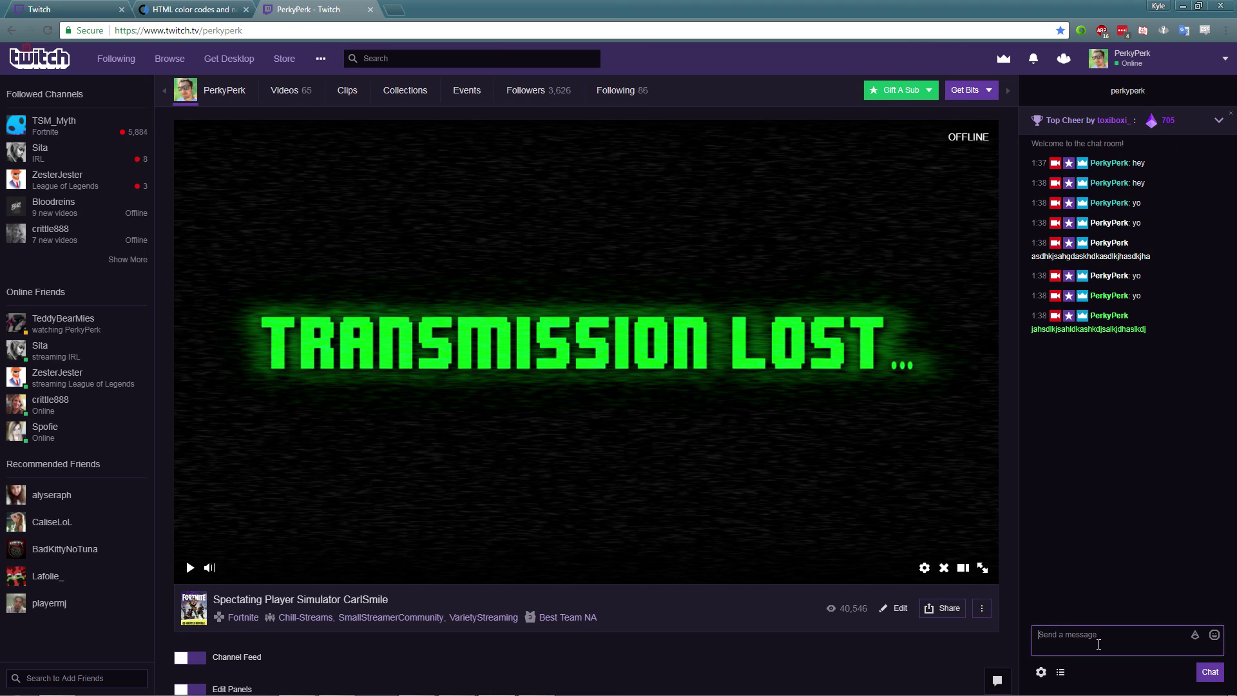
Step: Flip through the channel, colour codes and settings tabs, ending on the settings showing #5EFB6E
left_click(75, 7)
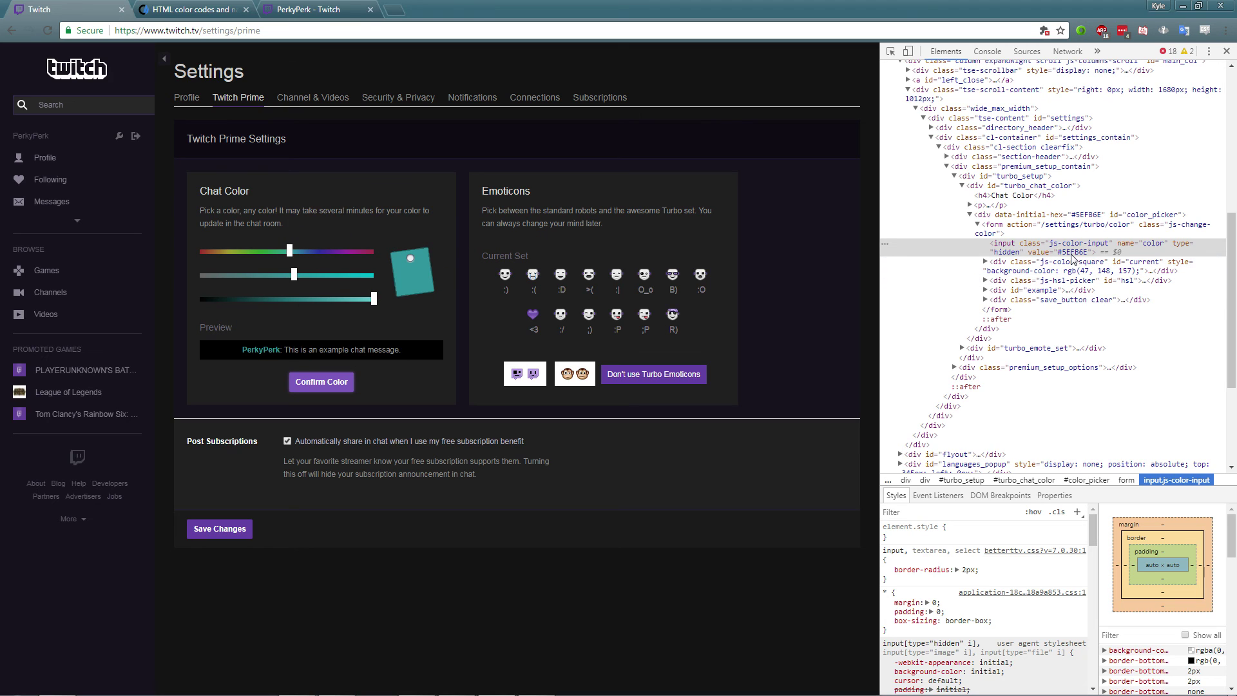
left_click(303, 9)
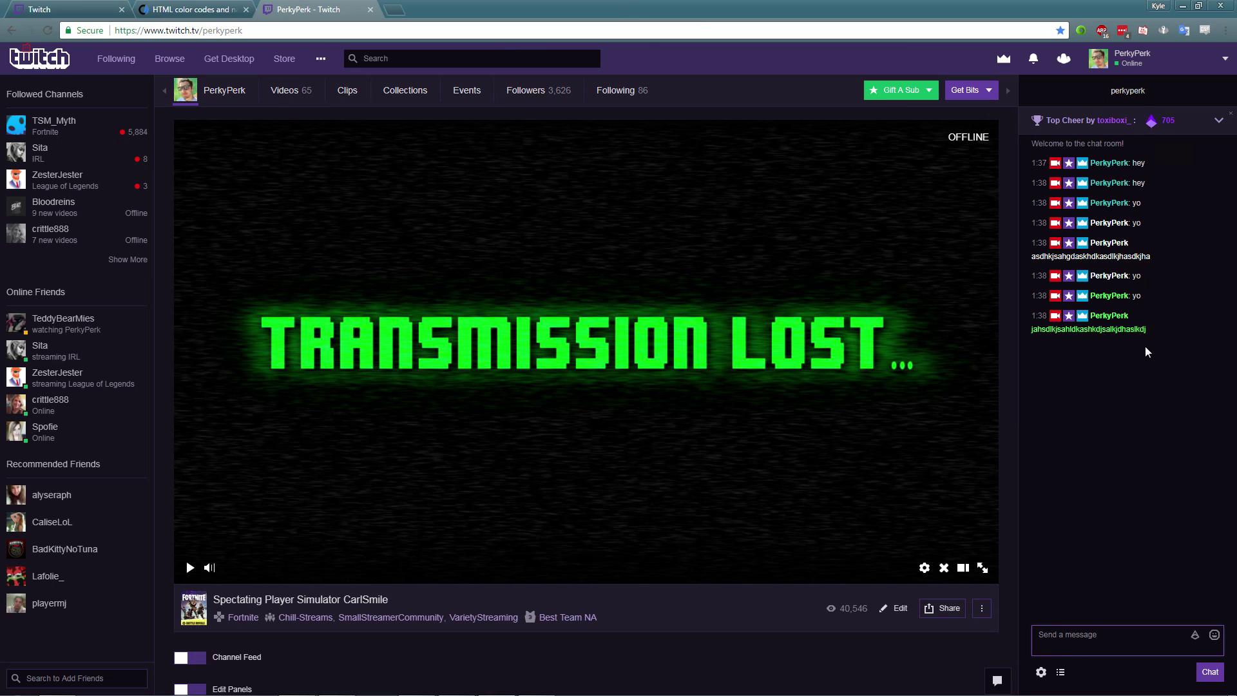
left_click(203, 12)
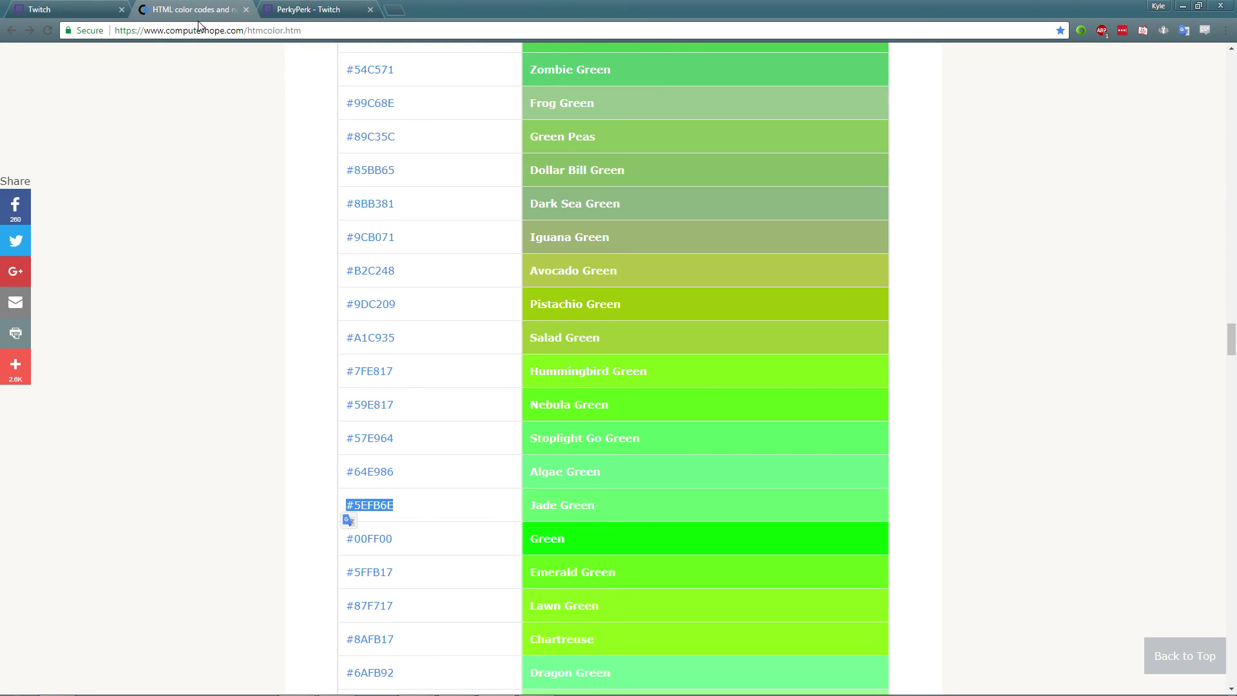
left_click(92, 12)
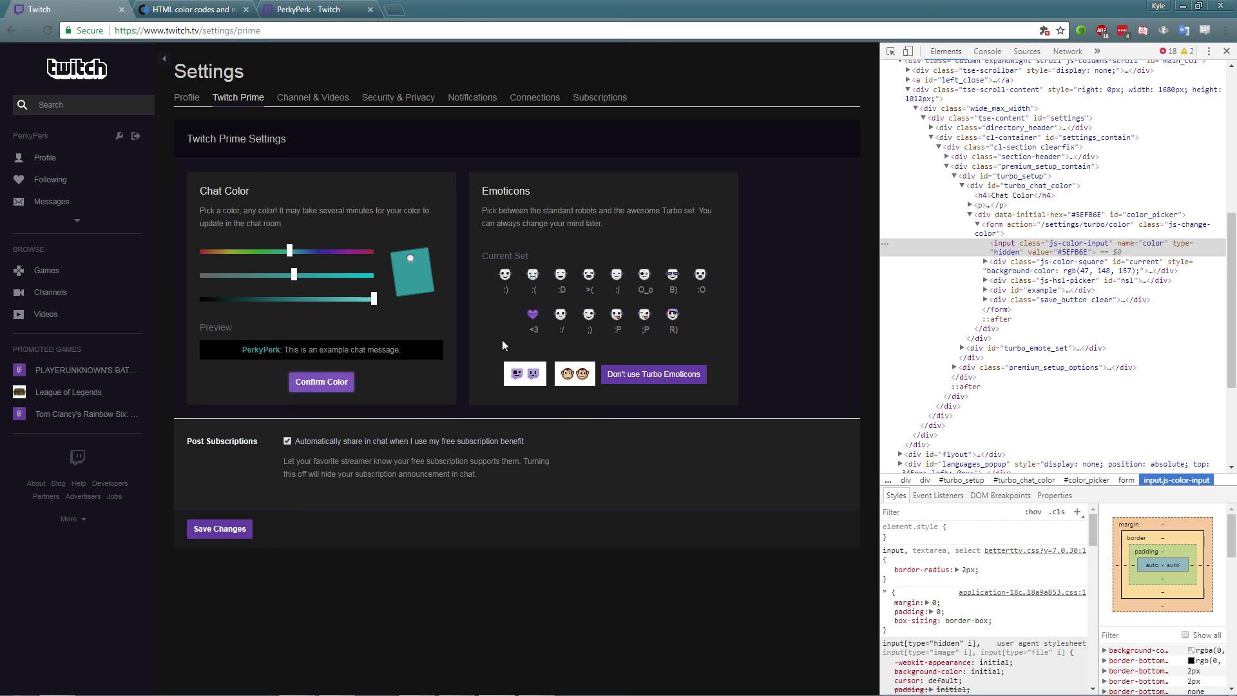
key("ctrl+Tab")
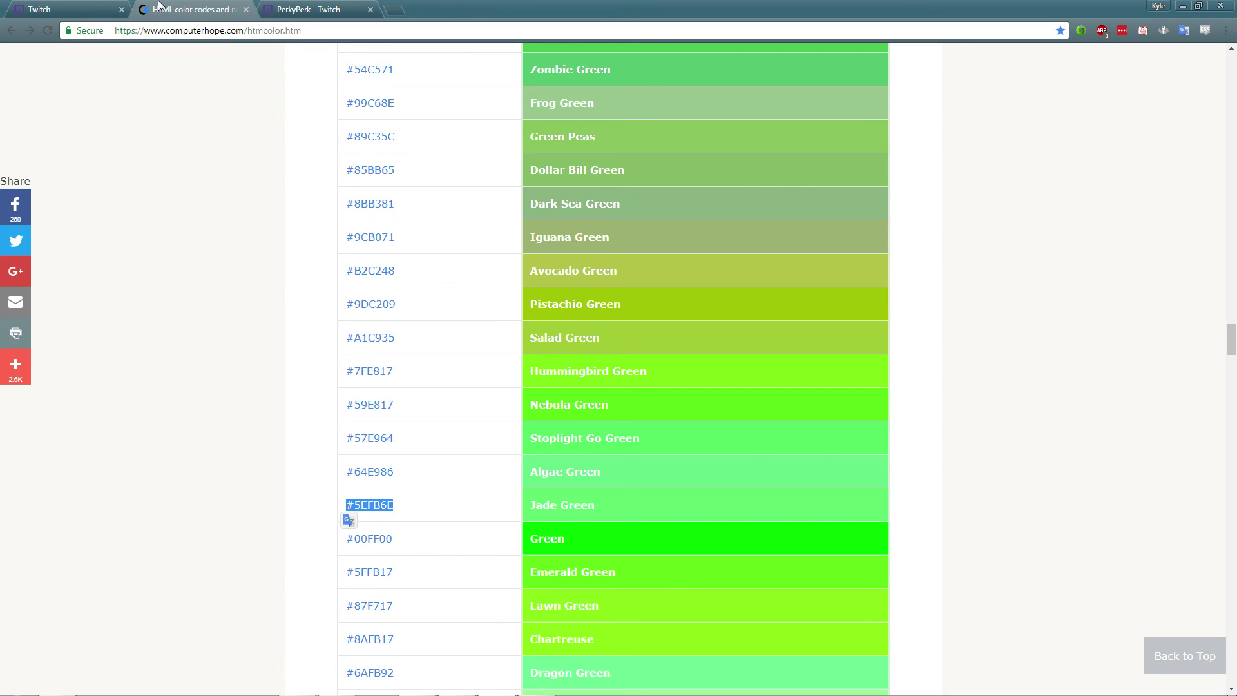
left_click(75, 7)
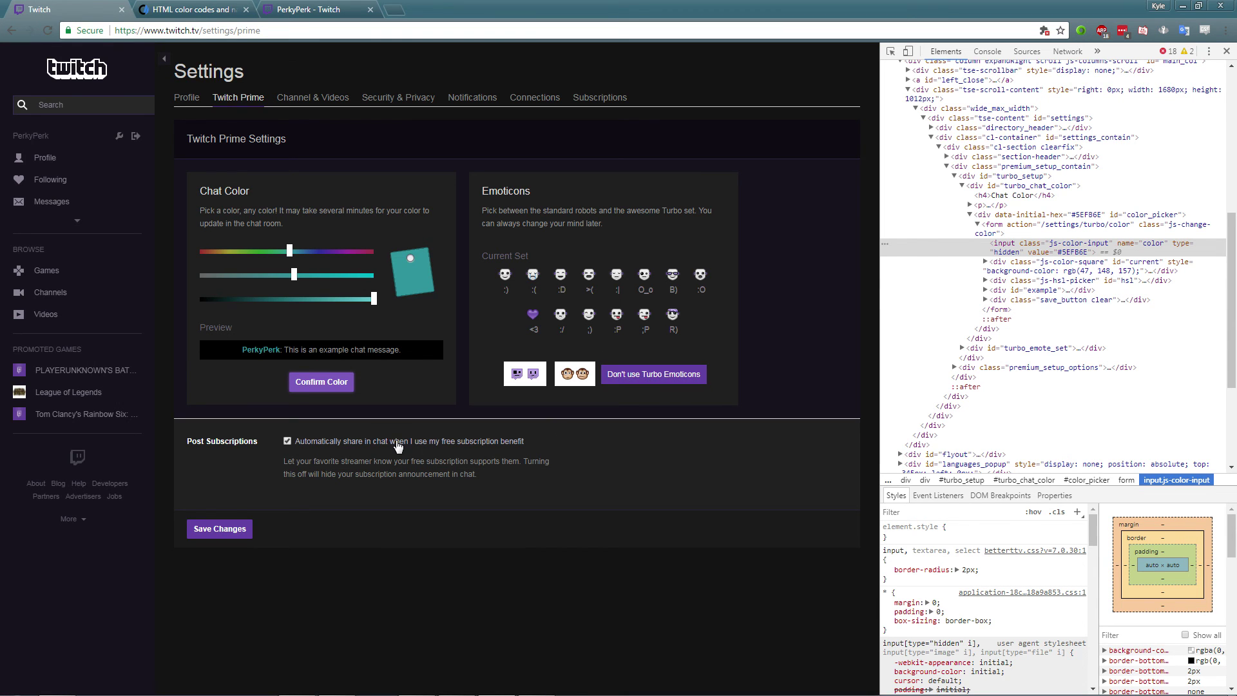